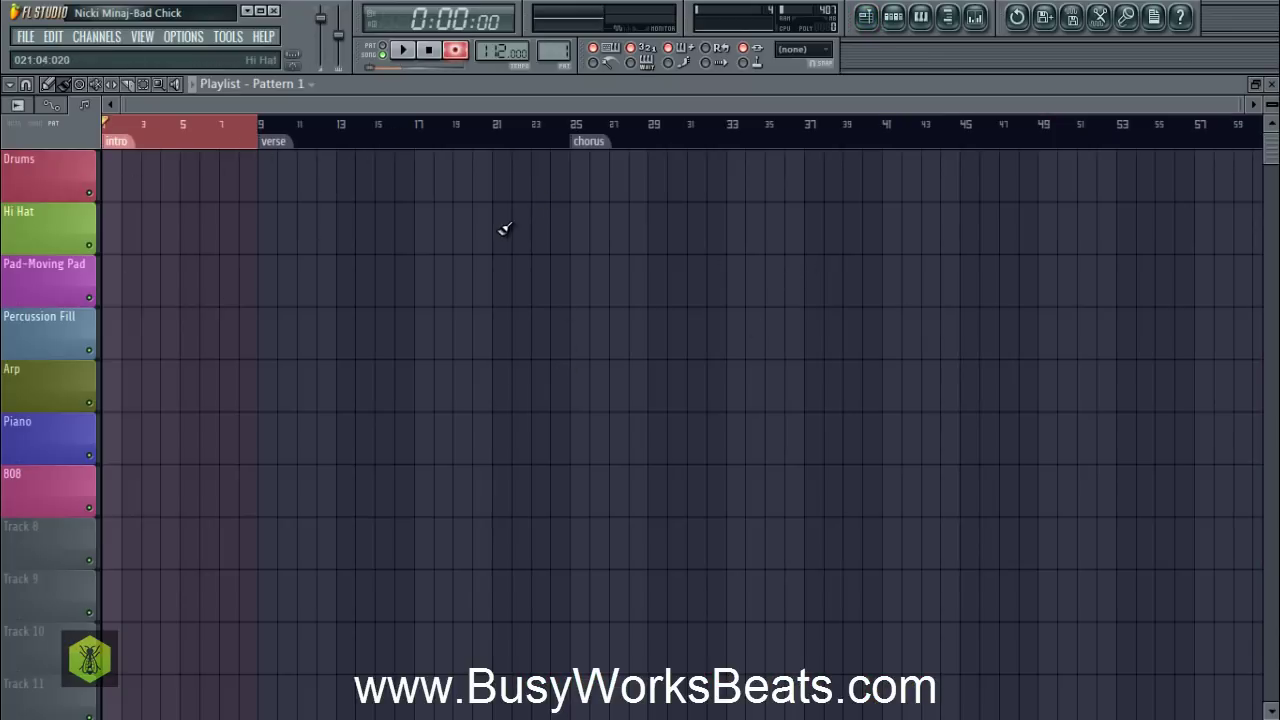
Turn off recording and give Pattern 1 an 808 kick 15 hit on step 1 and 808 snare 1 hits on steps 9 and 25.
{"action": "left_click", "coordinate": [893, 20]}
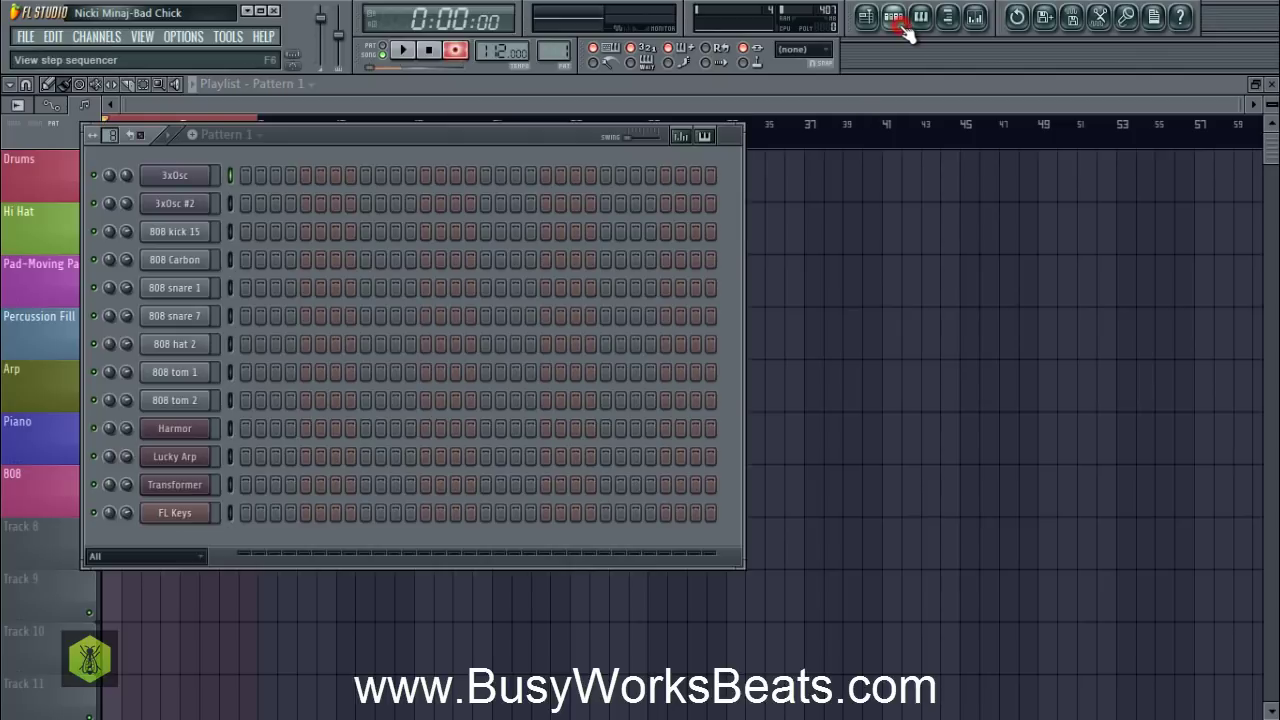
{"action": "left_click", "coordinate": [893, 20]}
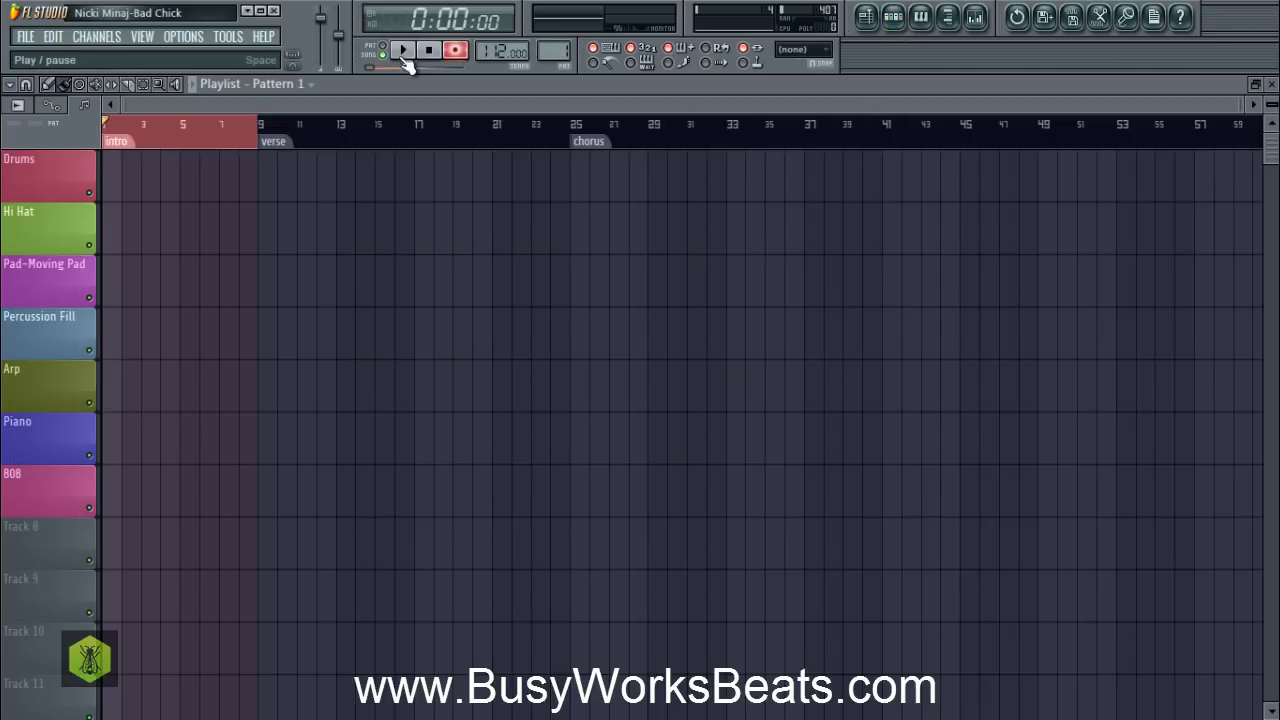
{"action": "left_click", "coordinate": [455, 49]}
{"action": "left_click", "coordinate": [905, 22]}
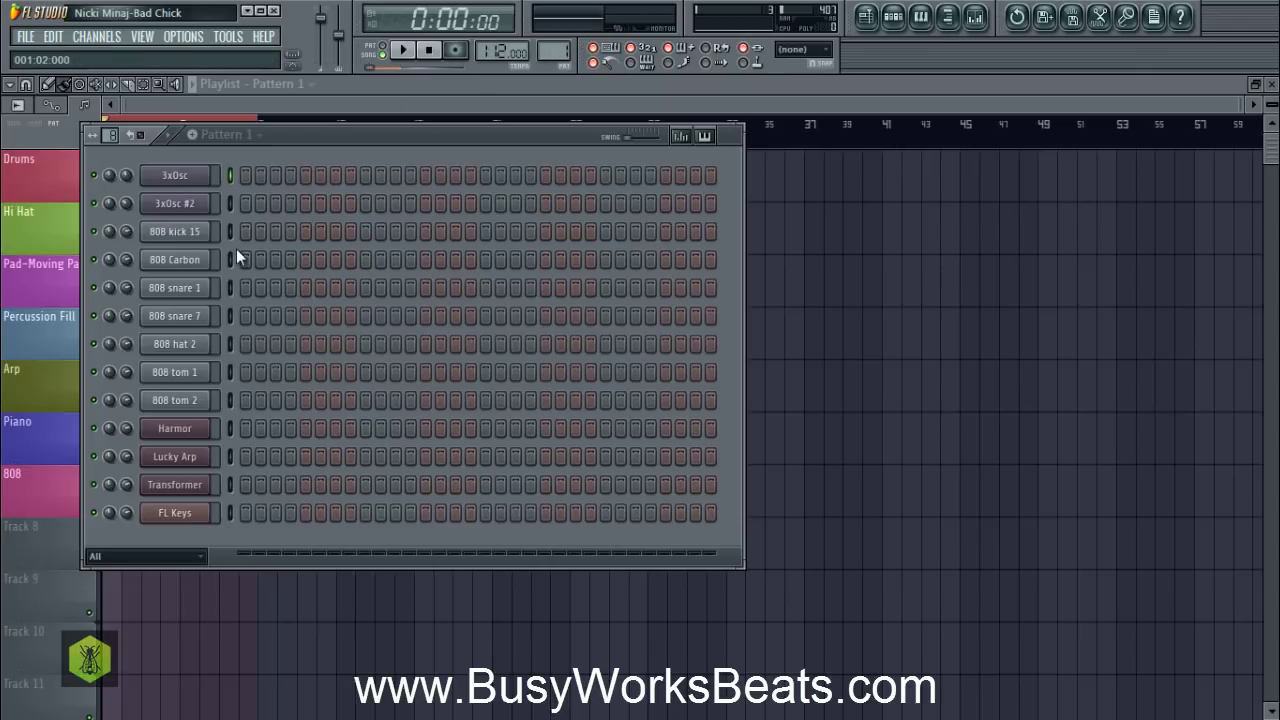
{"action": "left_click", "coordinate": [366, 288]}
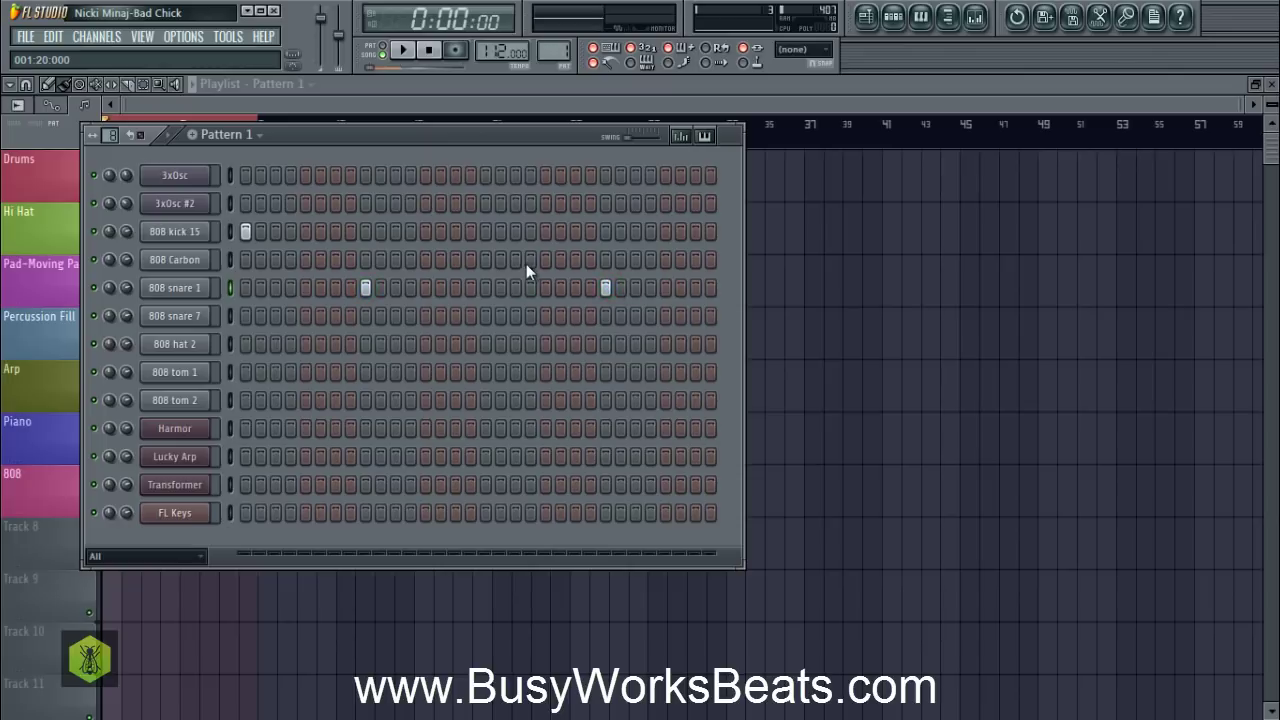
Play Pattern 1 in pattern mode and add 808 kick 15 hits on steps 13, 19, 21, 27 and 31.
{"action": "left_click", "coordinate": [383, 47]}
{"action": "key", "text": "space"}
{"action": "left_click", "coordinate": [425, 231]}
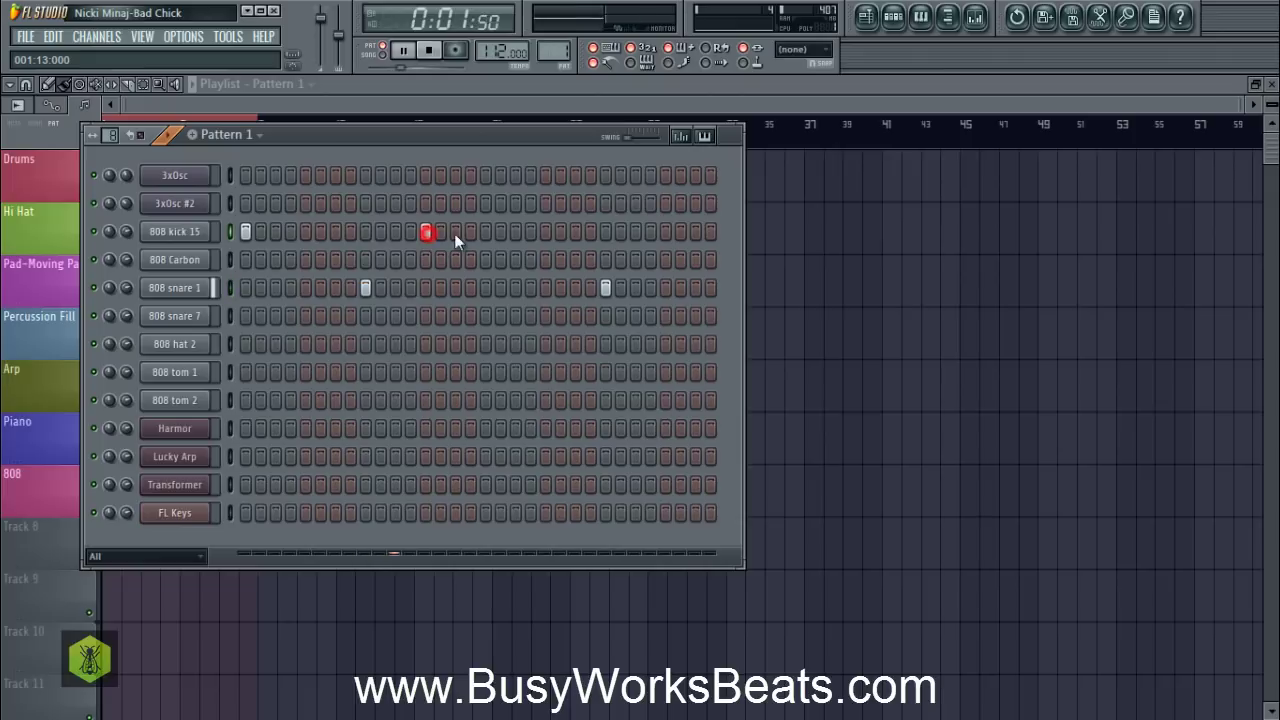
{"action": "left_click", "coordinate": [515, 231]}
{"action": "left_click", "coordinate": [545, 231]}
{"action": "left_click", "coordinate": [635, 231]}
{"action": "left_click", "coordinate": [695, 231]}
Turn off the metronome and fill the 808 hat 2 channel on every second step.
{"action": "left_click", "coordinate": [605, 63]}
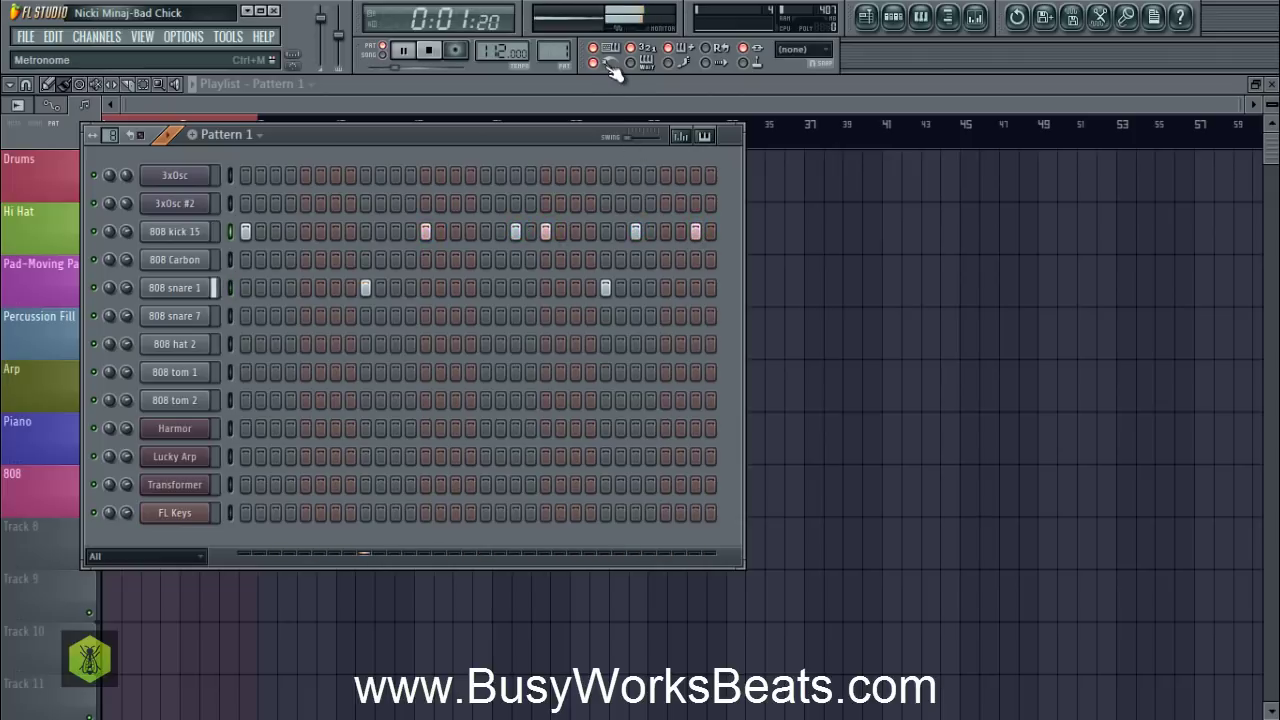
{"action": "right_click", "coordinate": [184, 350]}
{"action": "left_click", "coordinate": [240, 476]}
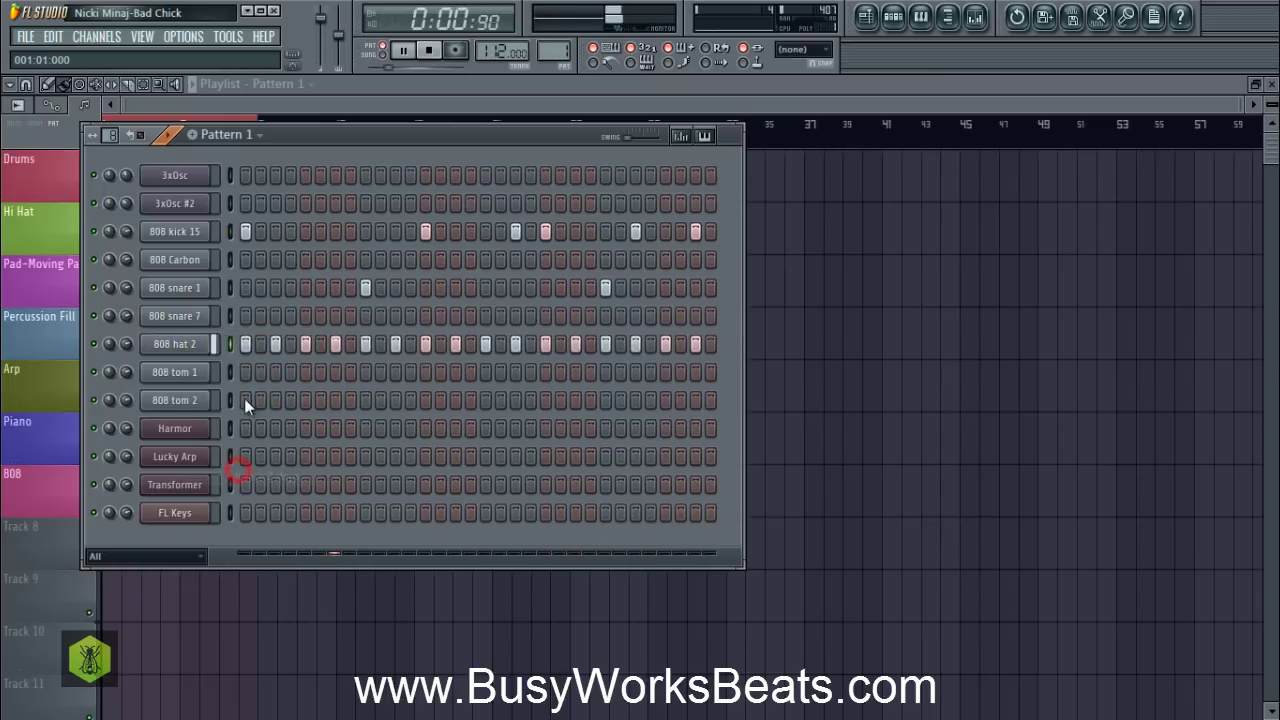
Add 808 tom 2 hits on steps 7 and 23 of Pattern 1.
{"action": "left_click", "coordinate": [232, 400]}
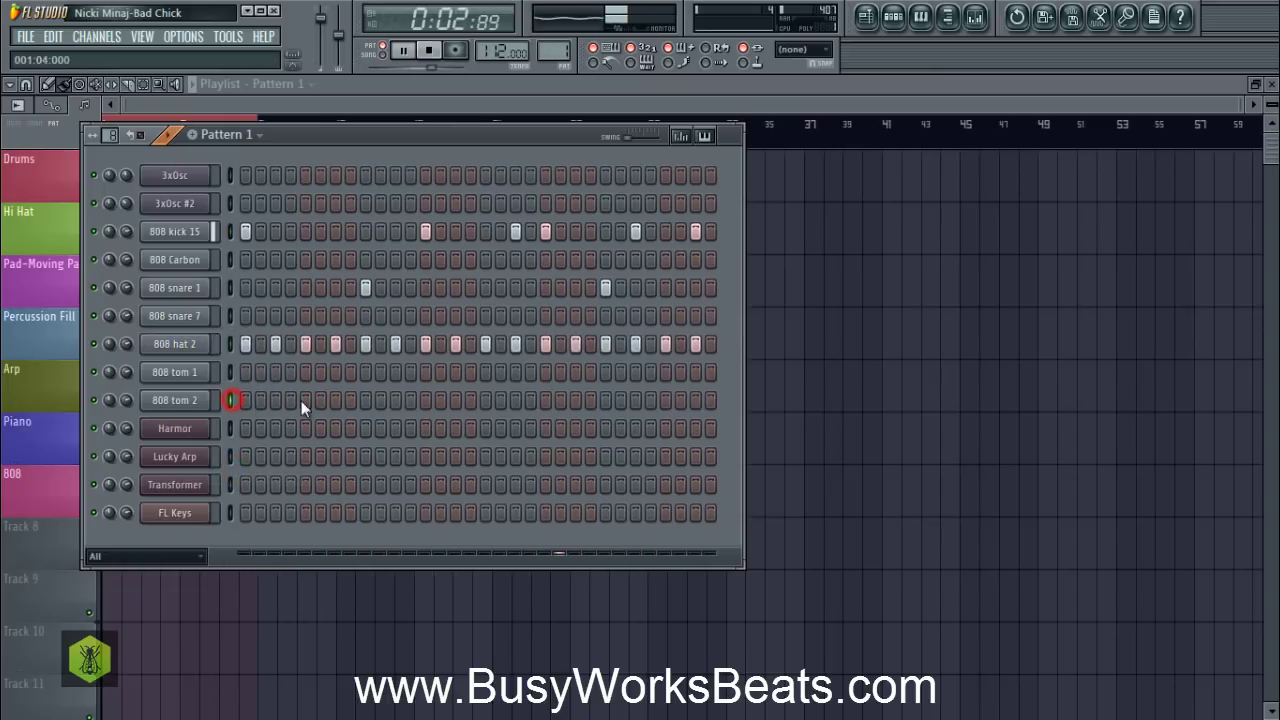
{"action": "left_click", "coordinate": [340, 402]}
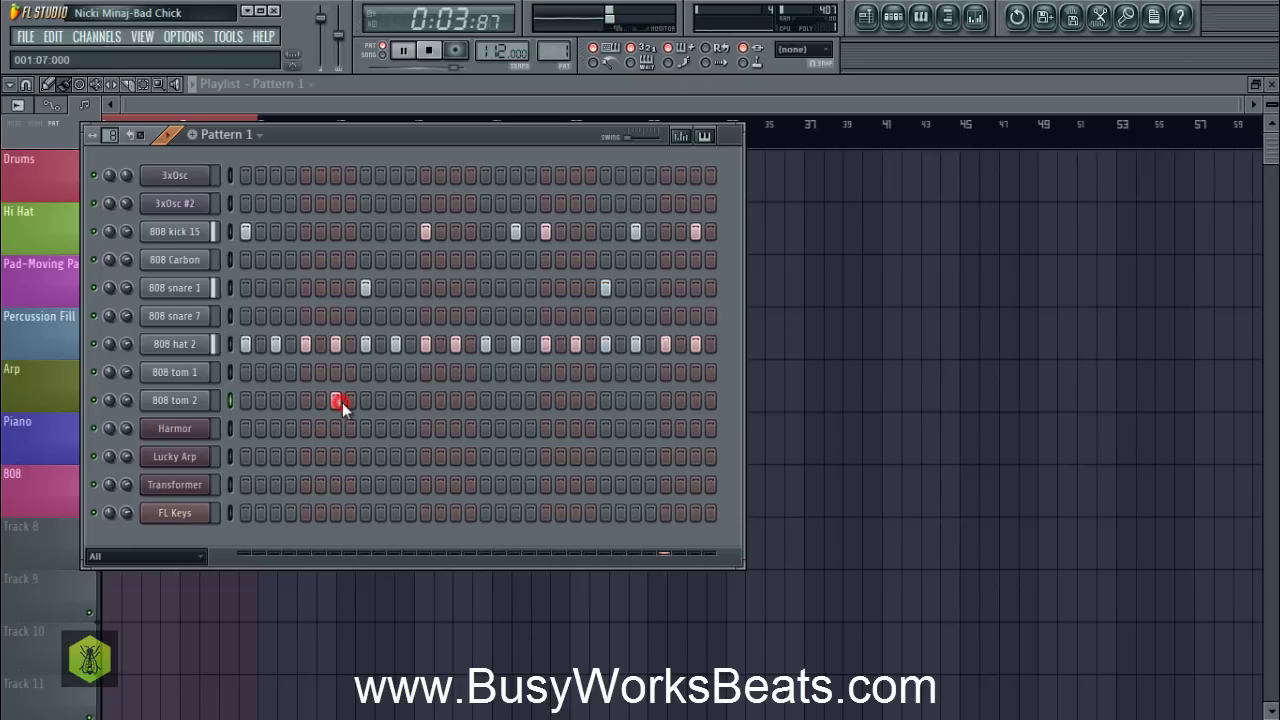
{"action": "left_click", "coordinate": [576, 401]}
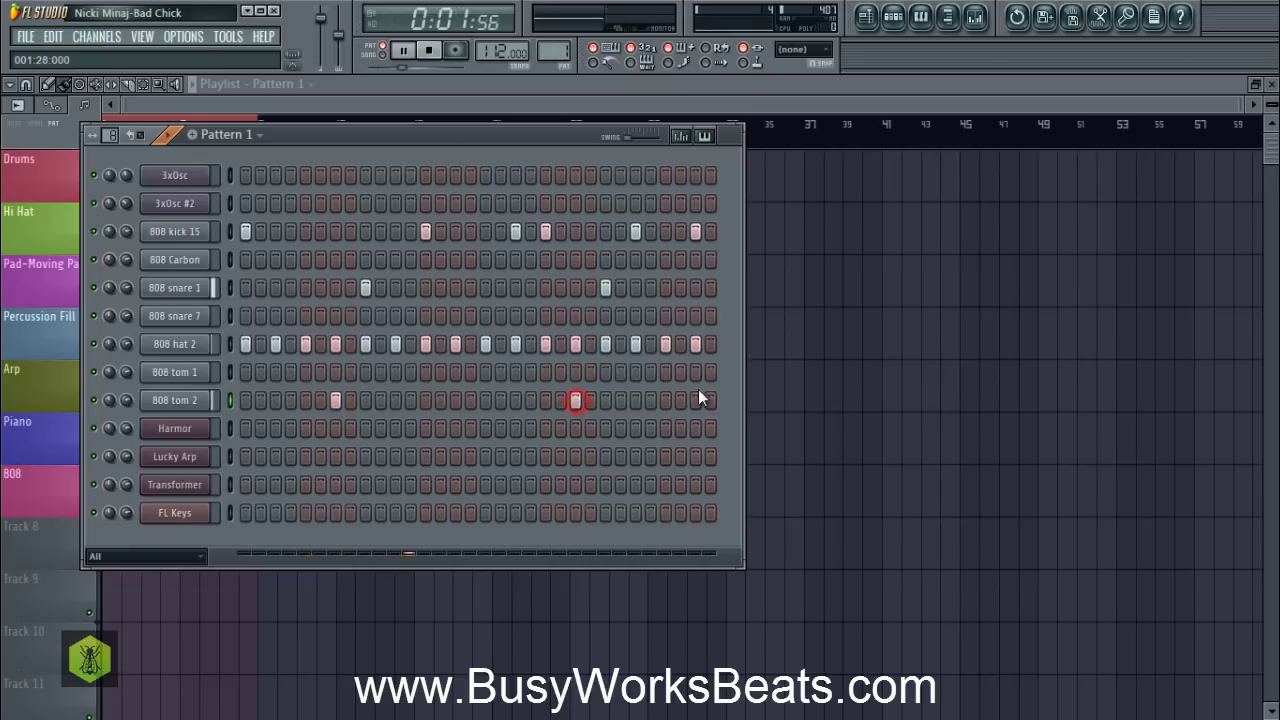
Change both 808 tom 2 hits to the same new pitch in the keyboard editor and play the pattern back.
{"action": "left_click", "coordinate": [705, 138]}
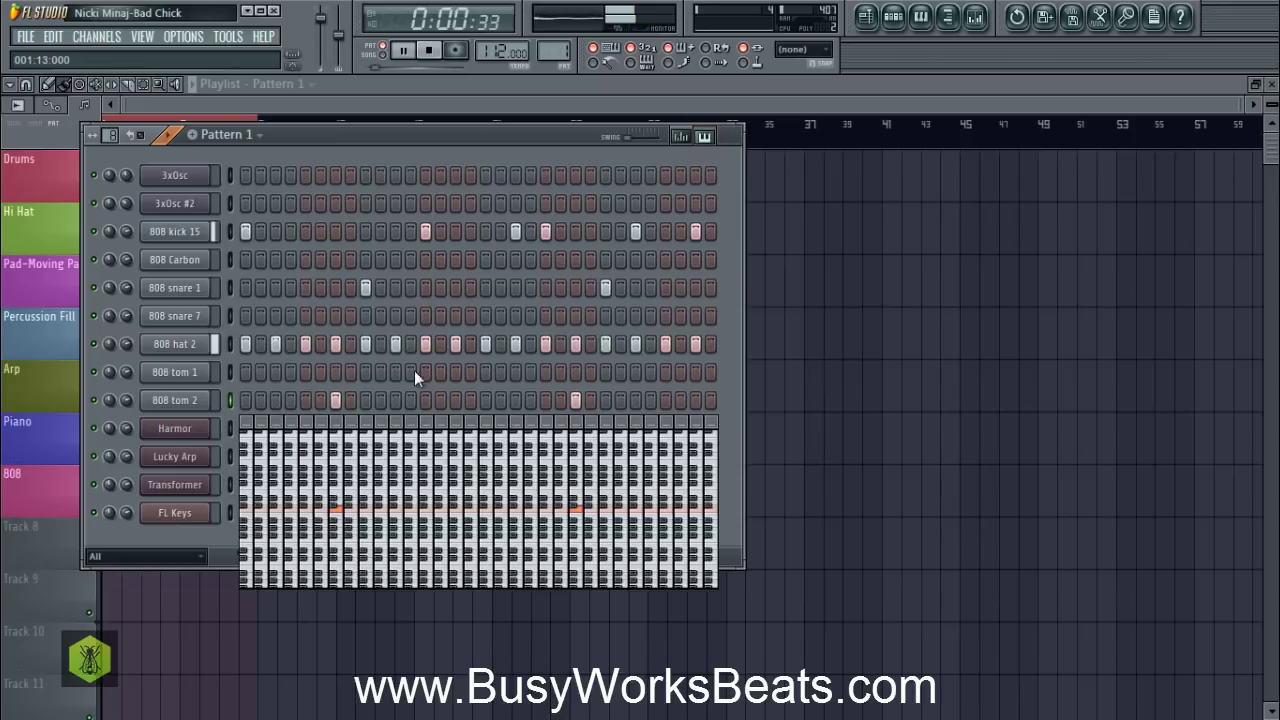
{"action": "key", "text": "space"}
{"action": "left_click", "coordinate": [335, 453]}
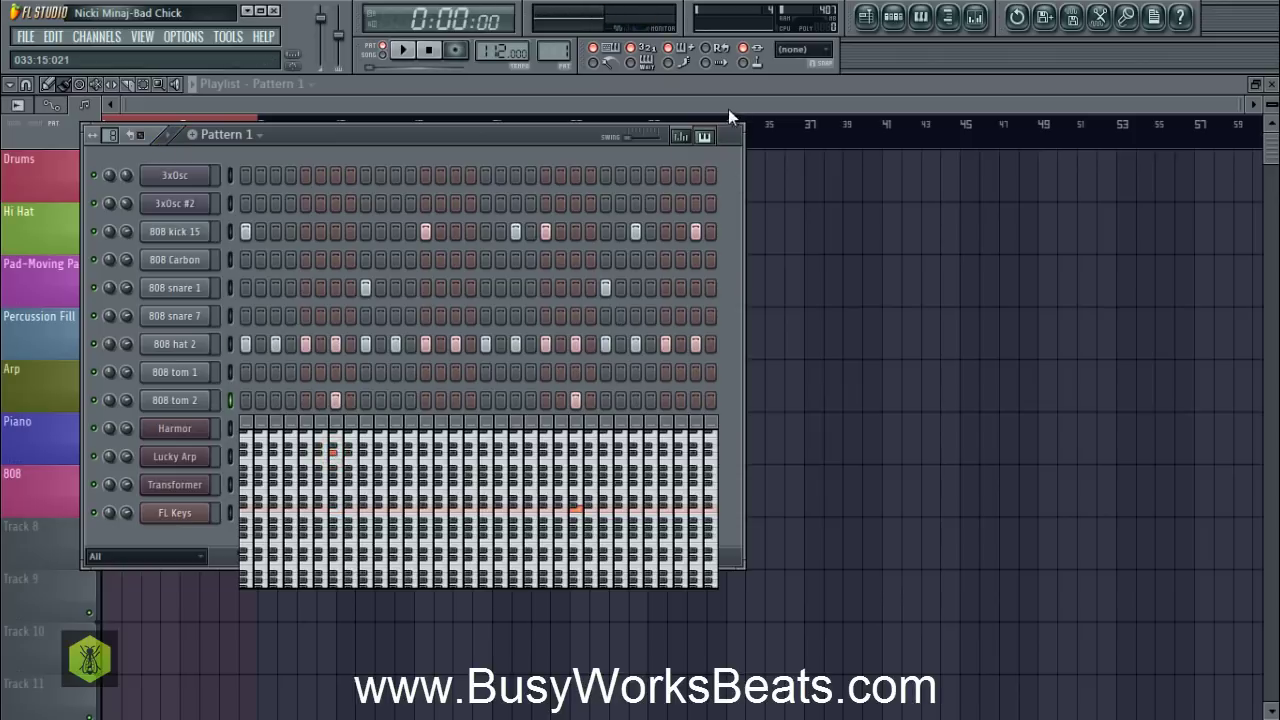
{"action": "left_click", "coordinate": [571, 452]}
{"action": "key", "text": "space"}
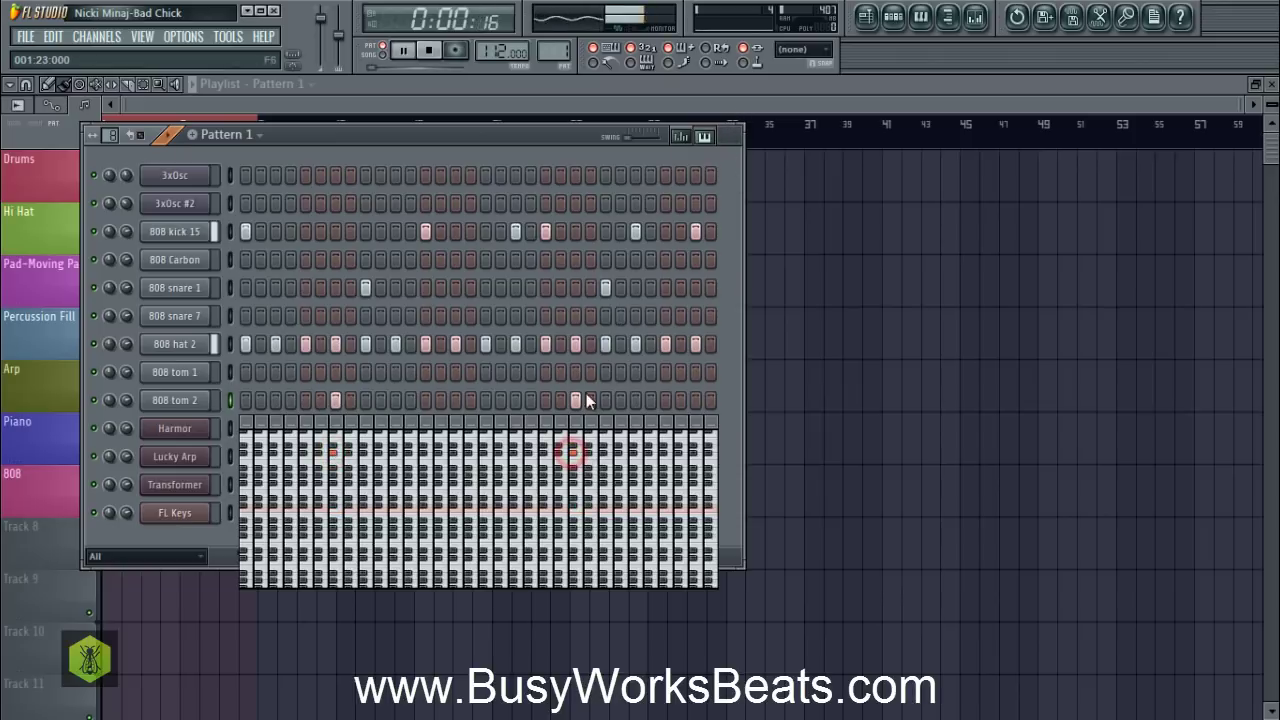
{"action": "left_click", "coordinate": [705, 137]}
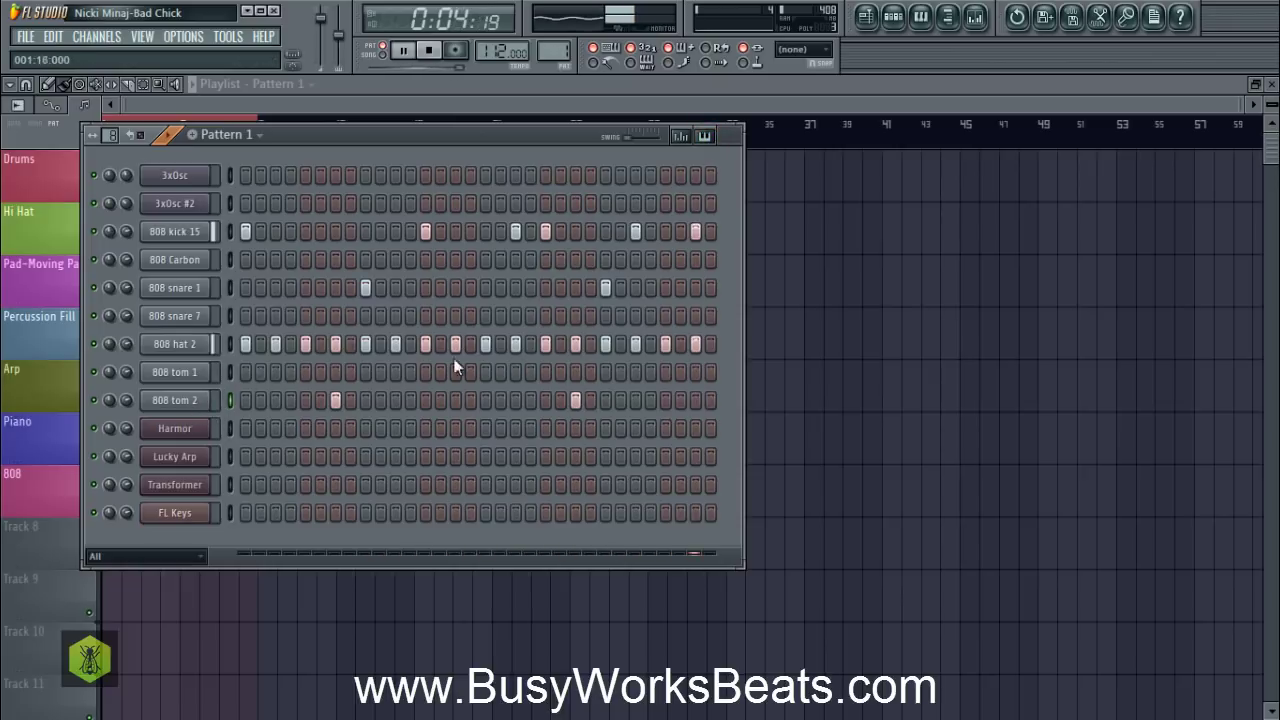
Stop playback, switch to song mode and paint Pattern 1 on the Drums track across the whole intro, bars 1 to 8.
{"action": "key", "text": "space"}
{"action": "left_click", "coordinate": [806, 370]}
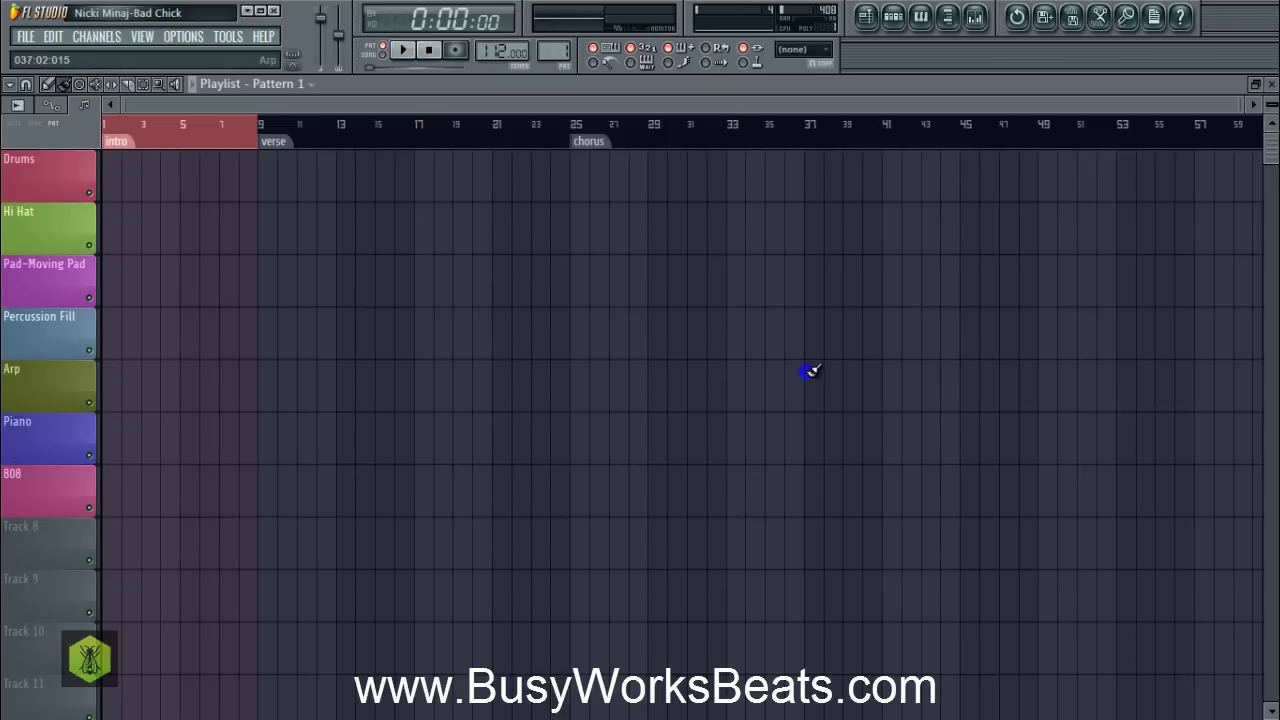
{"action": "left_click", "coordinate": [84, 105]}
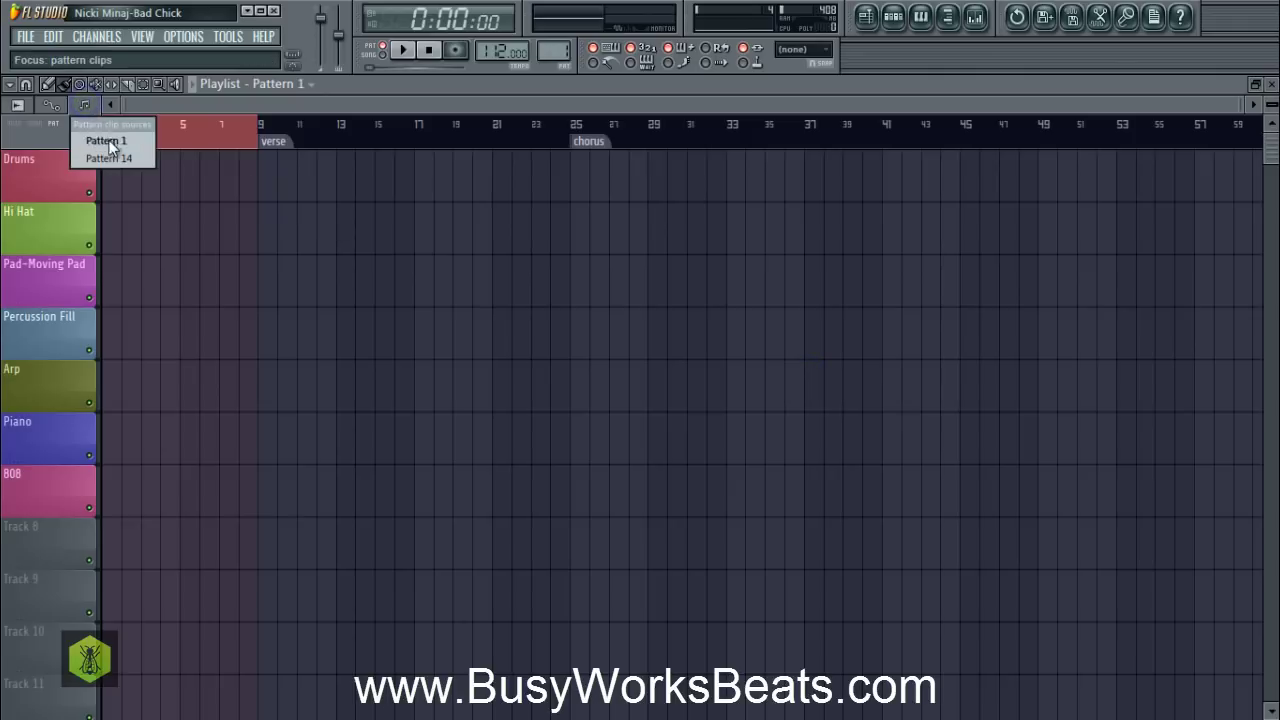
{"action": "left_click", "coordinate": [110, 157]}
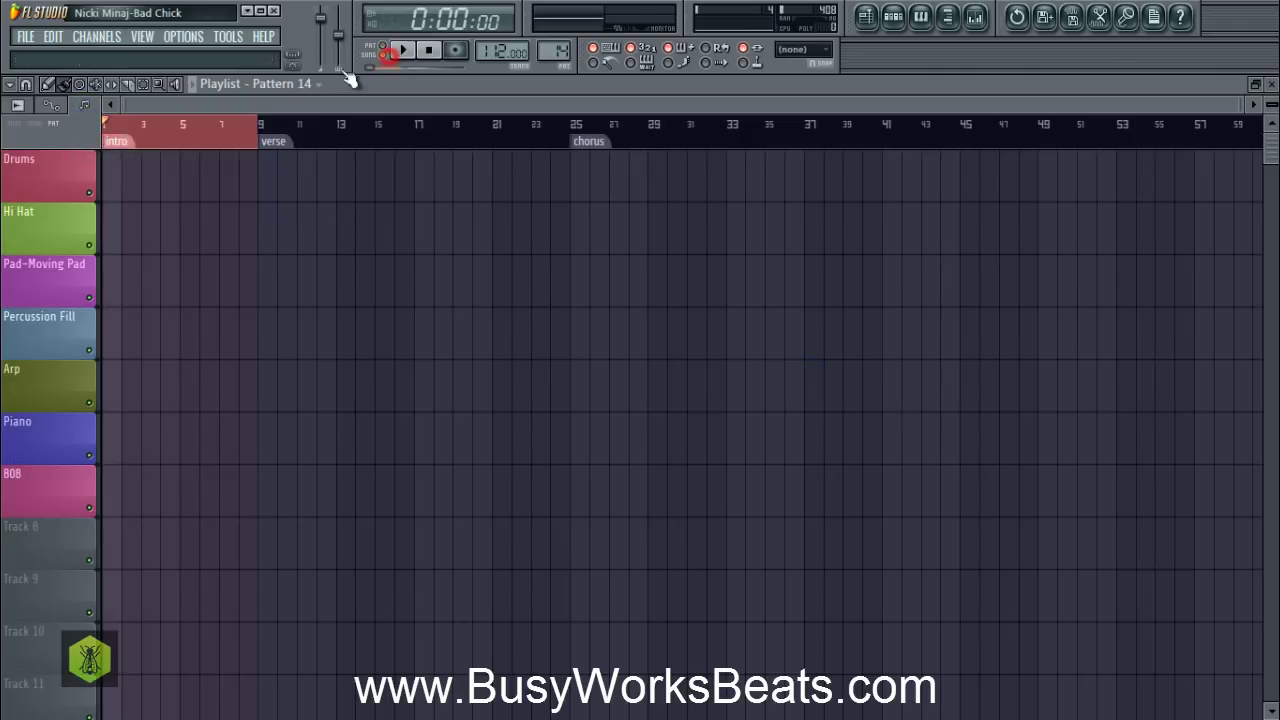
{"action": "left_click", "coordinate": [86, 108]}
{"action": "left_click", "coordinate": [106, 140]}
{"action": "left_click_drag", "start_coordinate": [114, 177], "coordinate": [224, 188]}
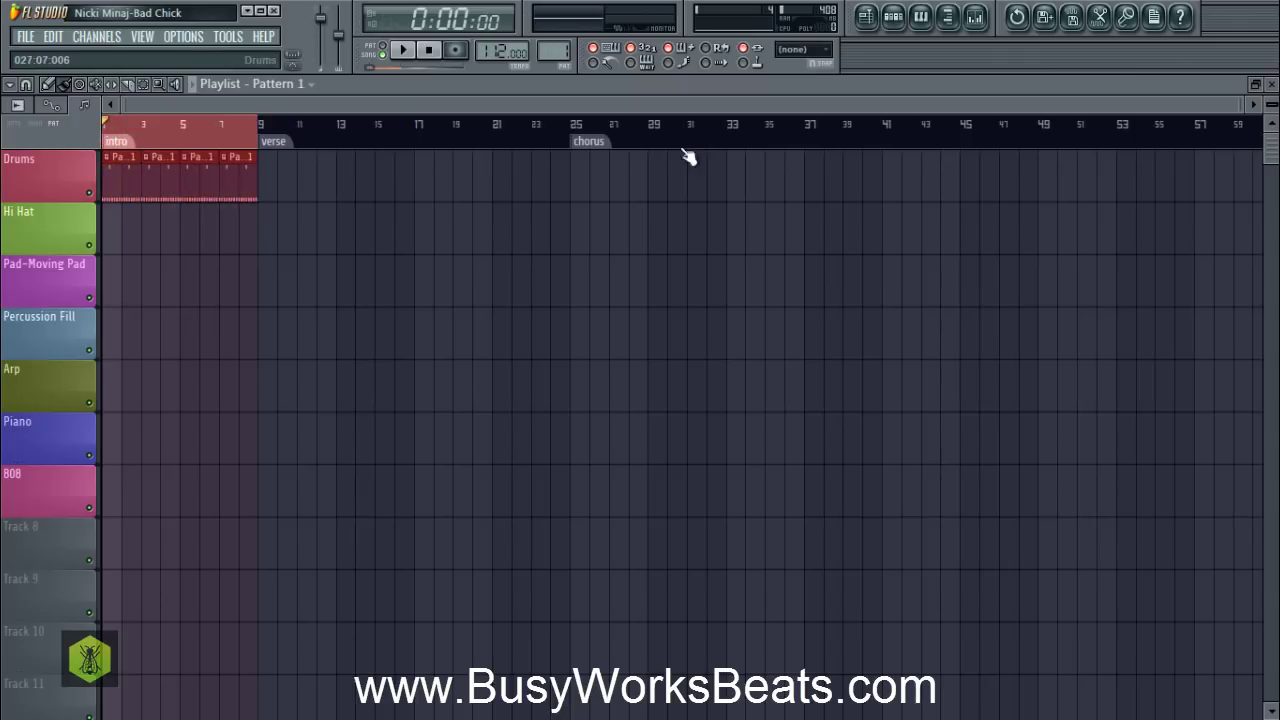
Switch the step sequencer to Pattern 2, select the Lucky Arp channel and try out its sound.
{"action": "left_click", "coordinate": [893, 16]}
{"action": "scroll", "coordinate": [553, 55], "scroll_direction": "up", "scroll_amount": 1}
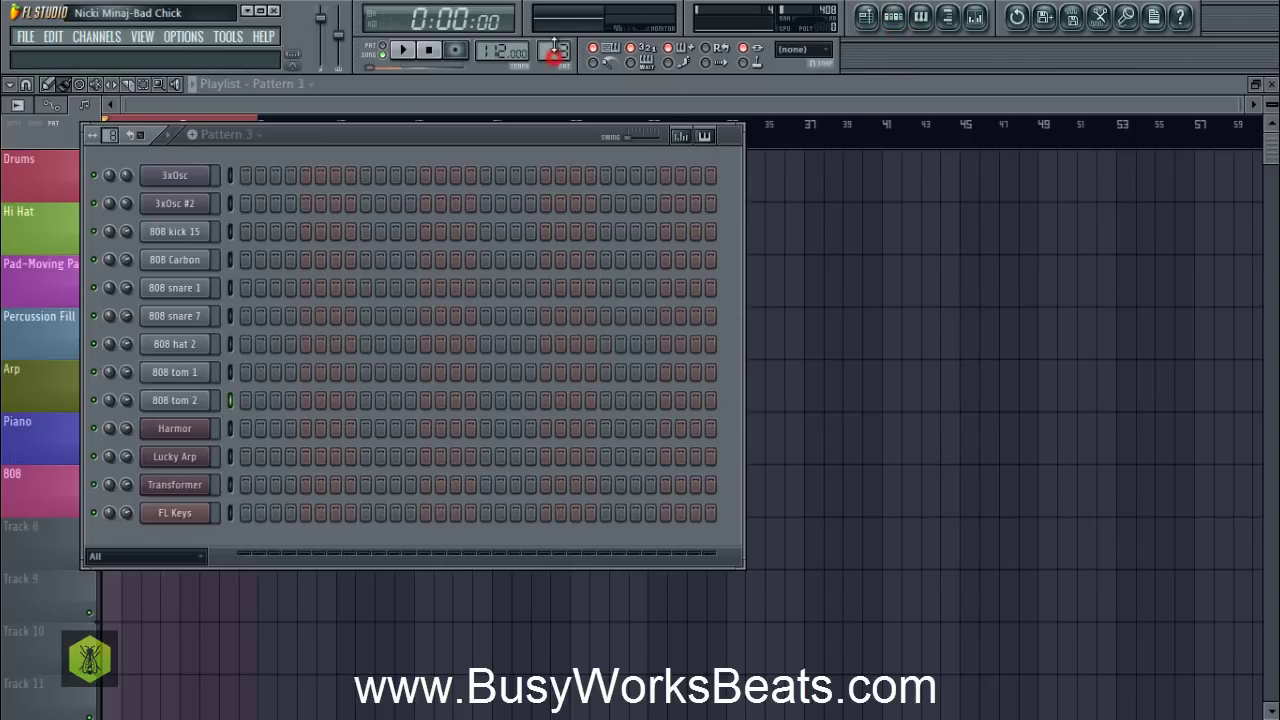
{"action": "scroll", "coordinate": [553, 60], "scroll_direction": "down", "scroll_amount": 1}
{"action": "scroll", "coordinate": [553, 60], "scroll_direction": "up", "scroll_amount": 1}
{"action": "left_click", "coordinate": [228, 460]}
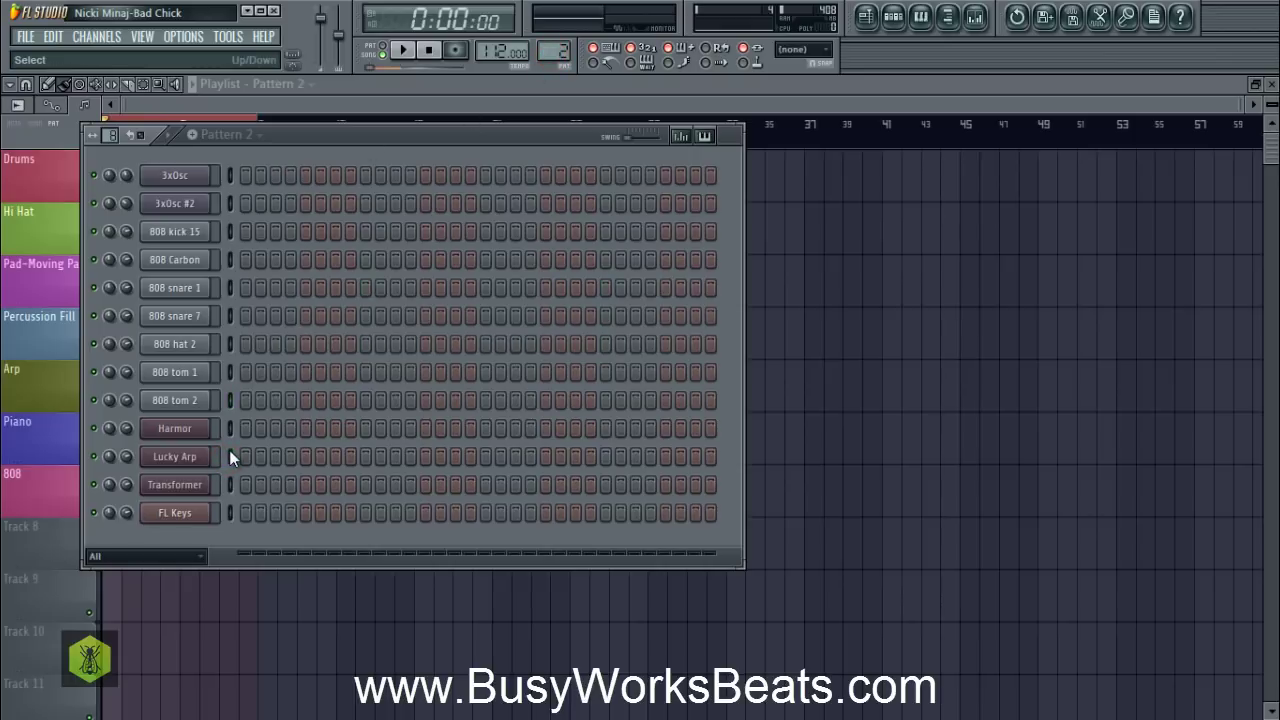
{"action": "key", "text": "n"}
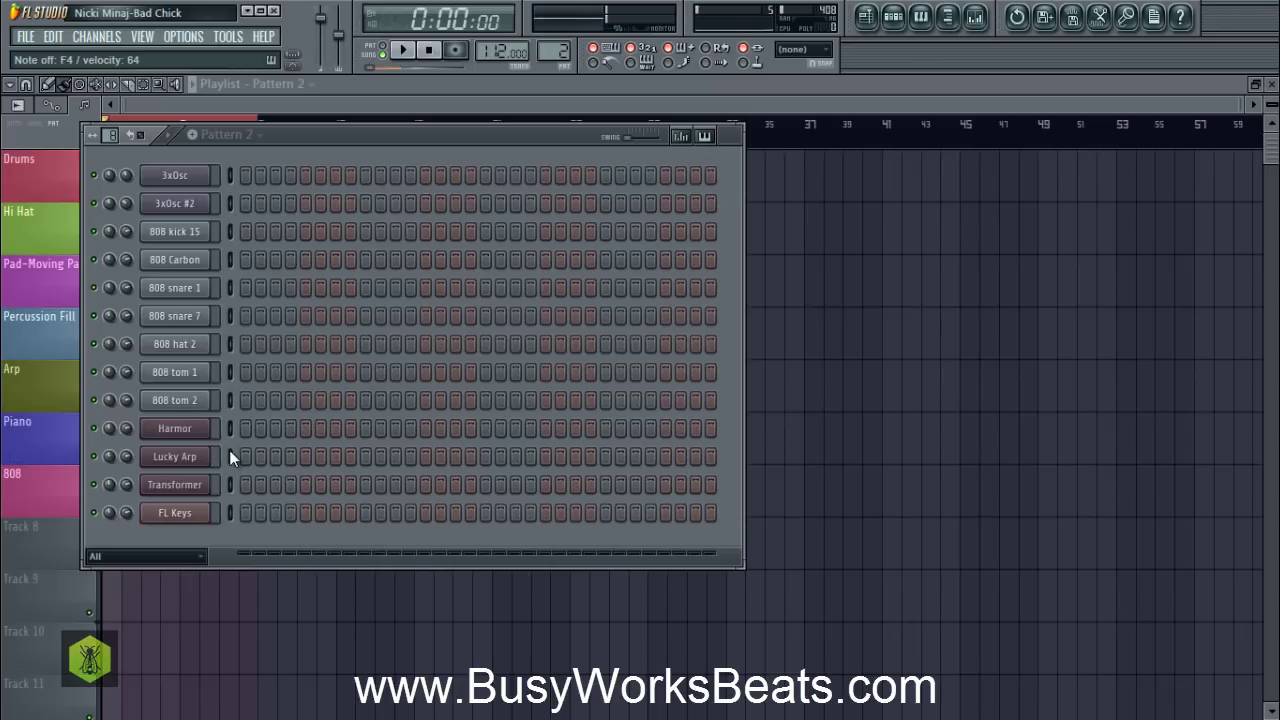
Audition the Harmor, Transformer, 3xOsc and 3xOsc #2 channels, and return to Lucky Arp.
{"action": "left_click", "coordinate": [232, 432]}
{"action": "left_click", "coordinate": [228, 483]}
{"action": "left_click", "coordinate": [233, 171]}
{"action": "left_click", "coordinate": [229, 199]}
{"action": "left_click", "coordinate": [233, 455]}
Arm recording and rehearse the chord progression on Lucky Arp.
{"action": "left_click", "coordinate": [455, 50]}
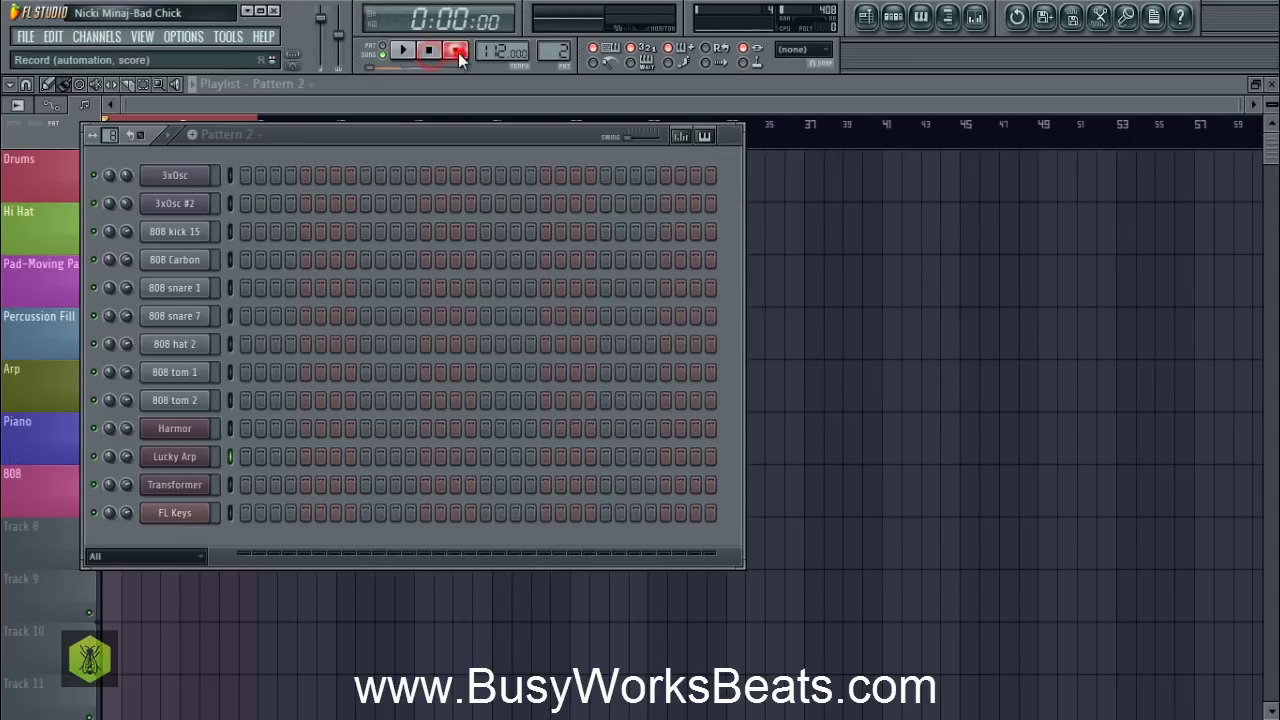
{"action": "left_click", "coordinate": [567, 463]}
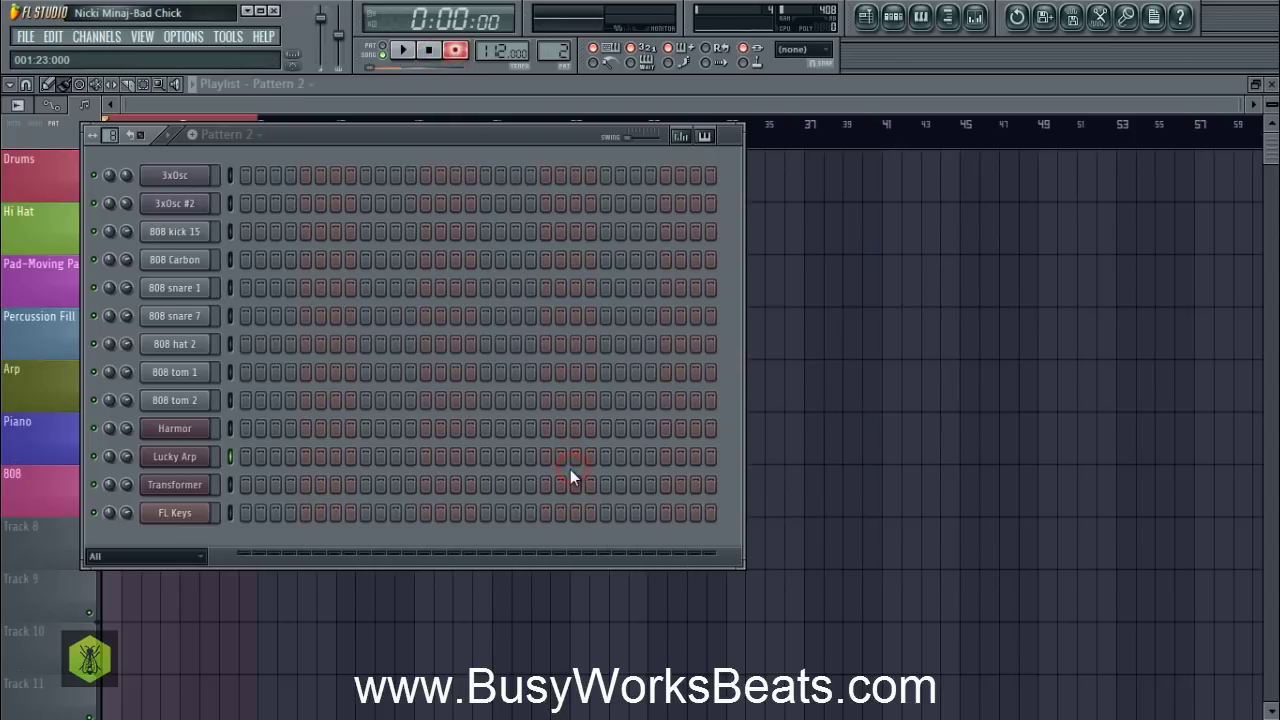
{"action": "key", "text": "q"}
{"action": "key", "text": "n"}
{"action": "key", "text": "w"}
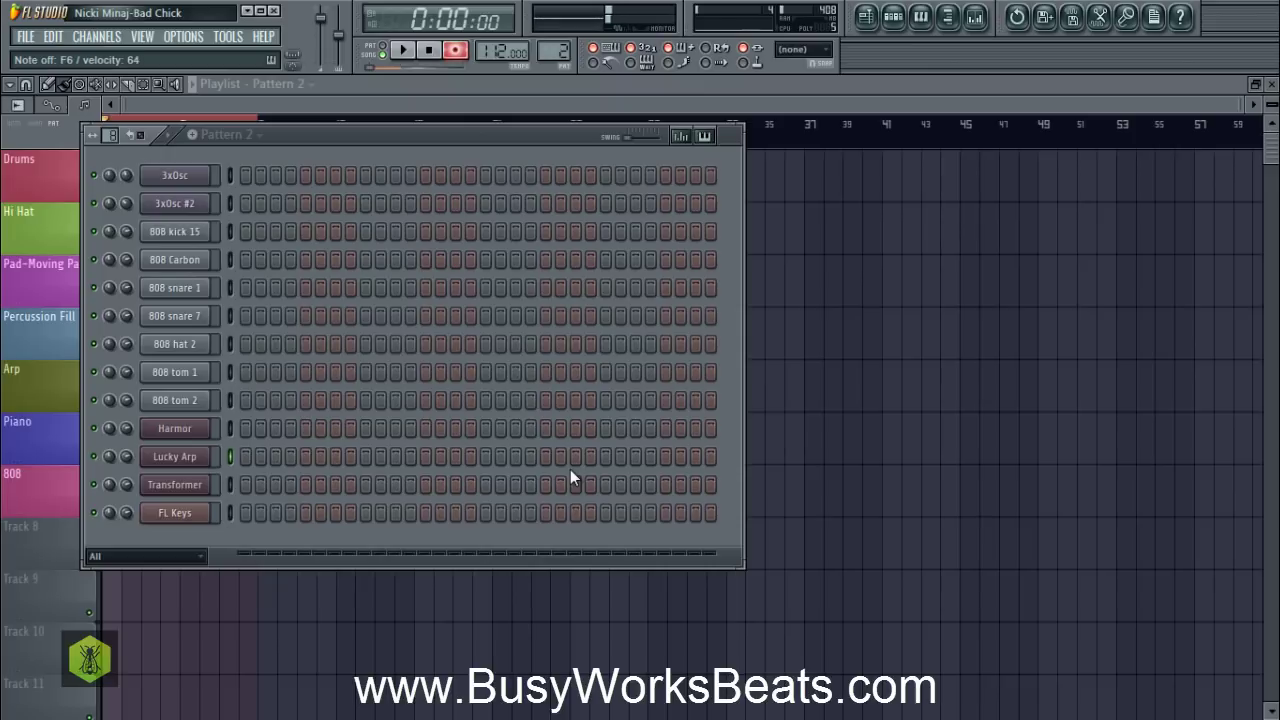
{"action": "key", "text": "q"}
Record a two-bar Lucky Arp progression with bass notes A4, F4, E4, A4, A#4 and F4 over the drums, and disarm recording.
{"action": "key", "text": "space"}
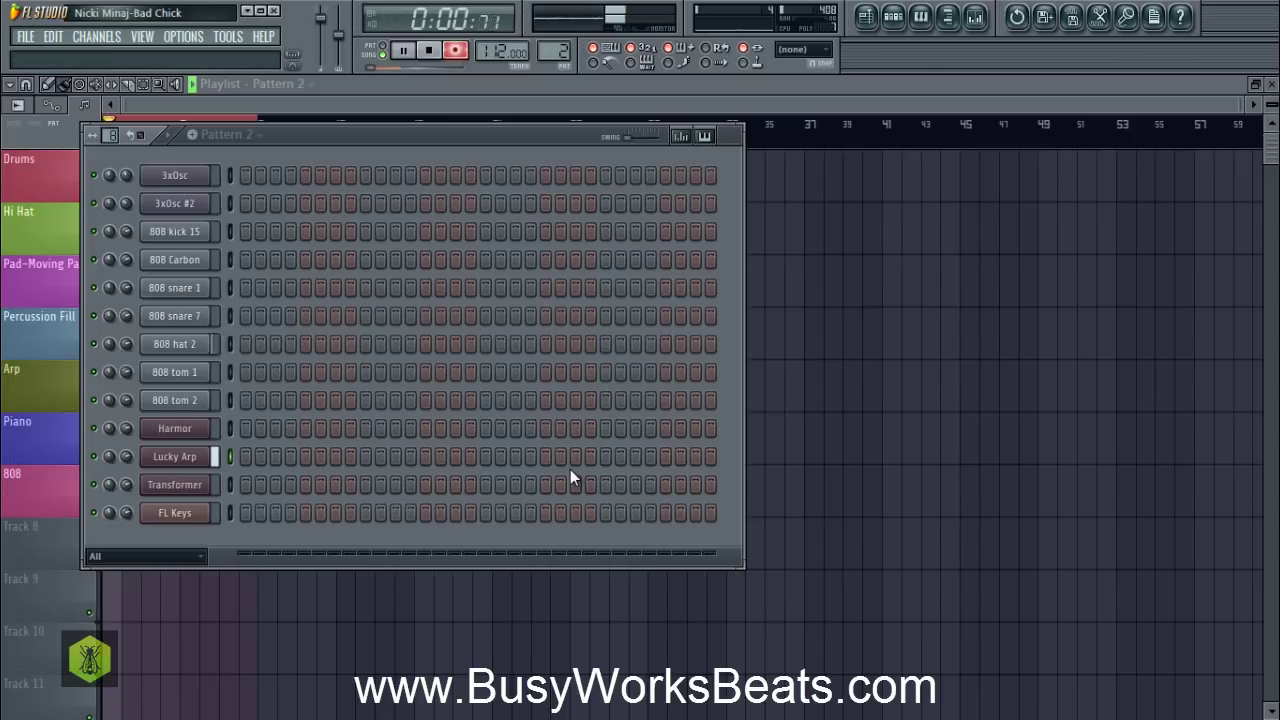
{"action": "key", "text": "n"}
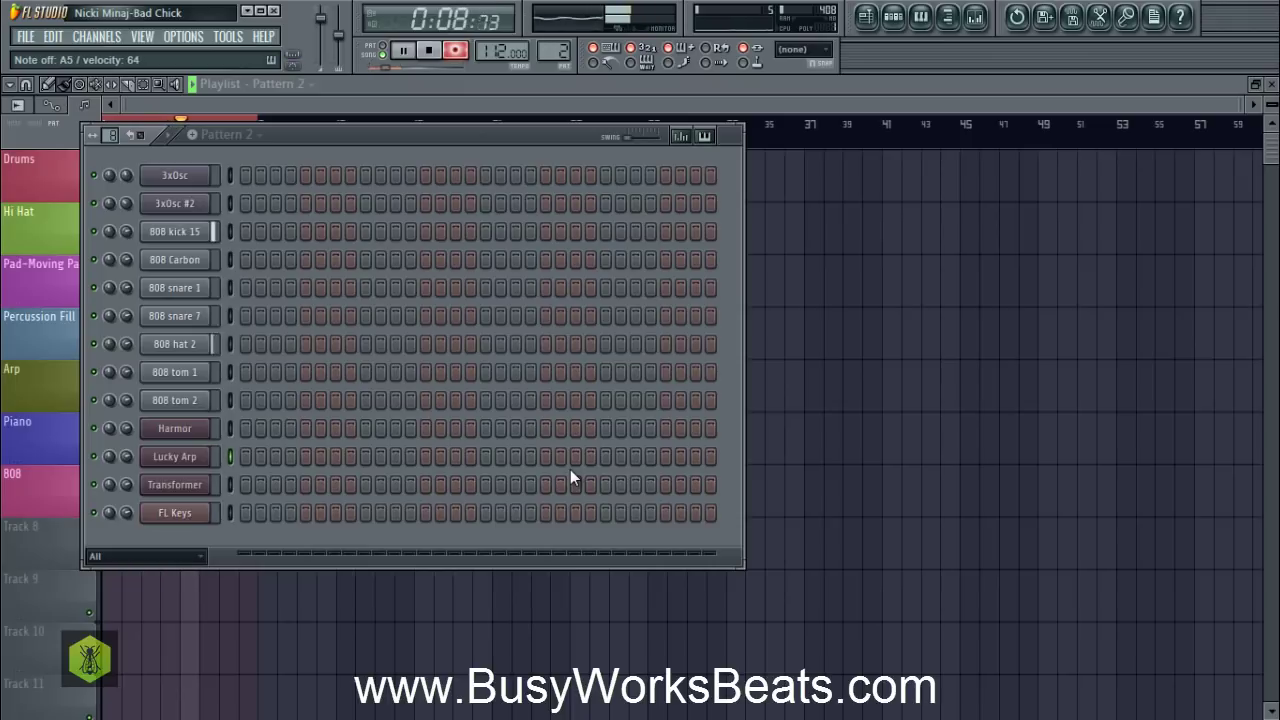
{"action": "key", "text": "space"}
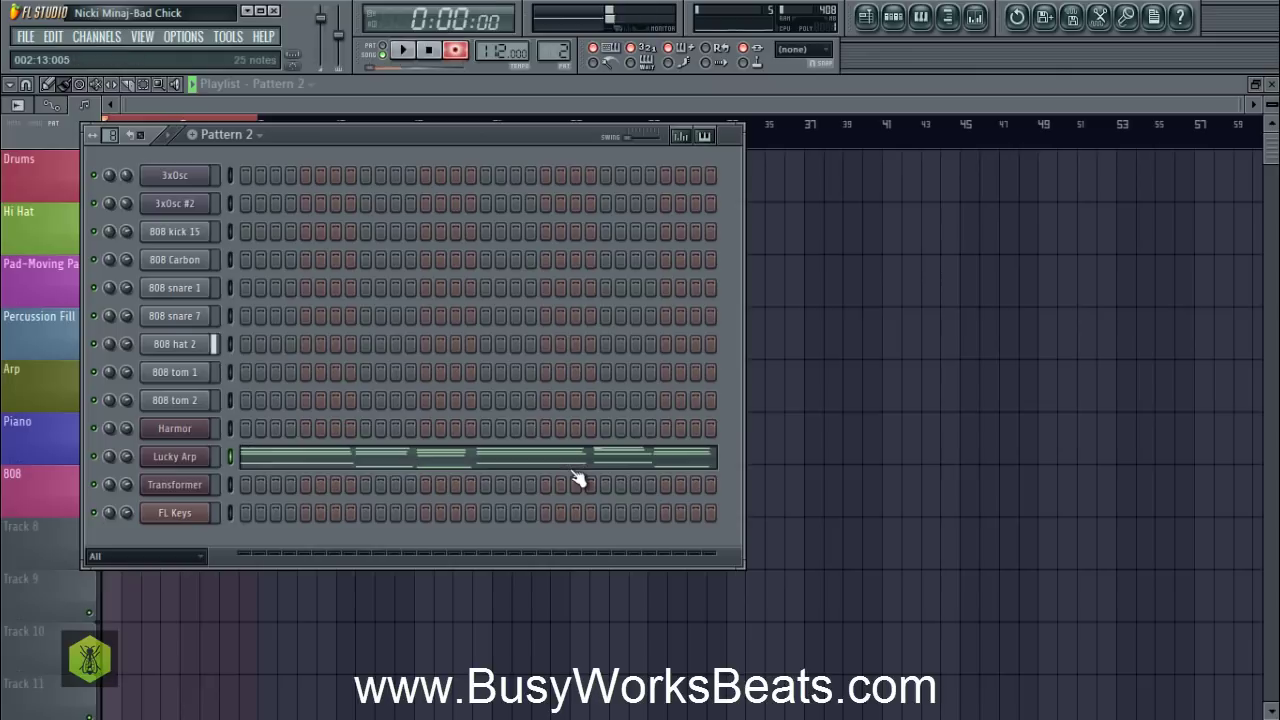
{"action": "left_click", "coordinate": [455, 54]}
Quantize all of Lucky Arp's recorded notes in the piano roll, and undo a trial legato.
{"action": "left_click", "coordinate": [381, 452]}
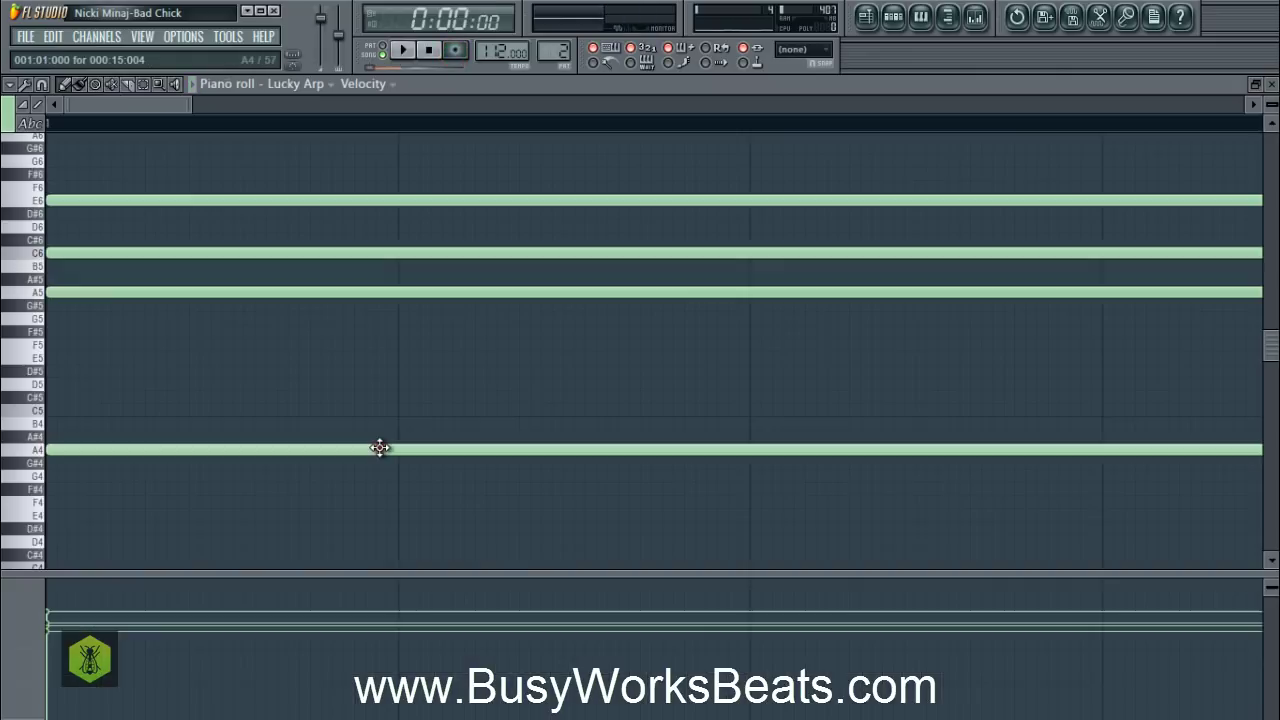
{"action": "key", "text": "ctrl+a"}
{"action": "key", "text": "alt+q"}
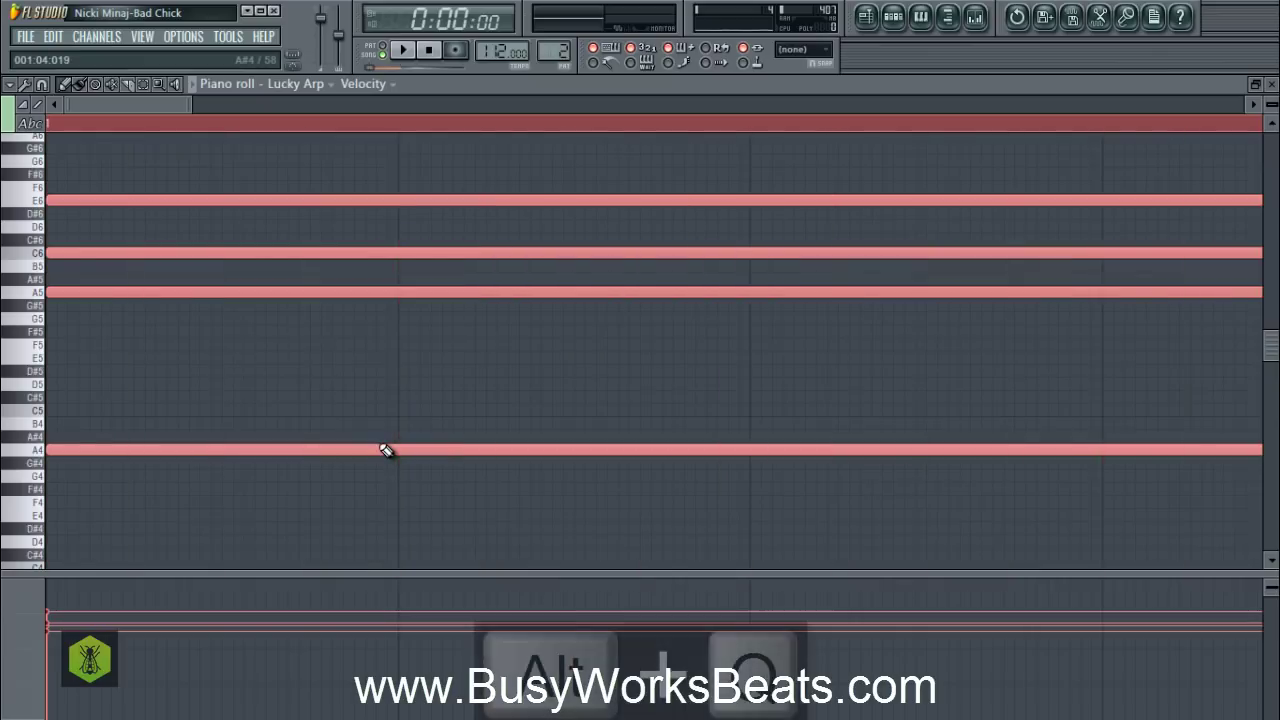
{"action": "left_click_drag", "start_coordinate": [522, 195], "coordinate": [669, 230]}
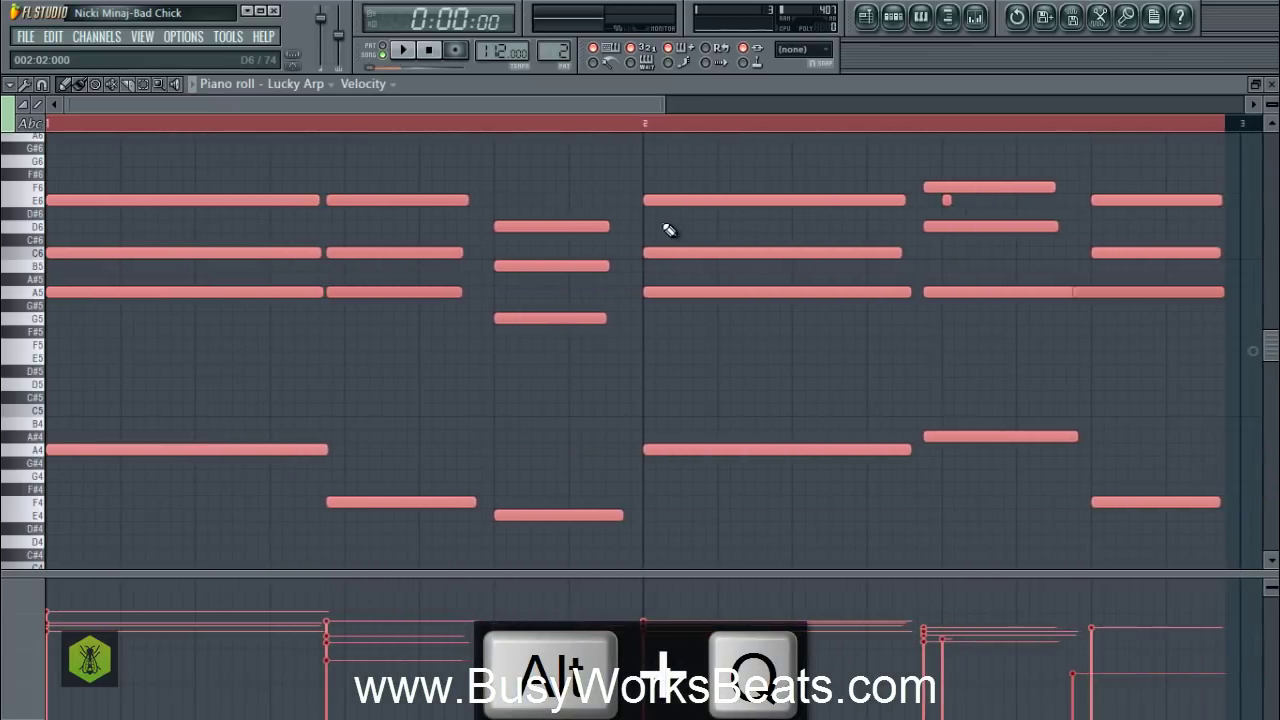
{"action": "key", "text": "alt+l"}
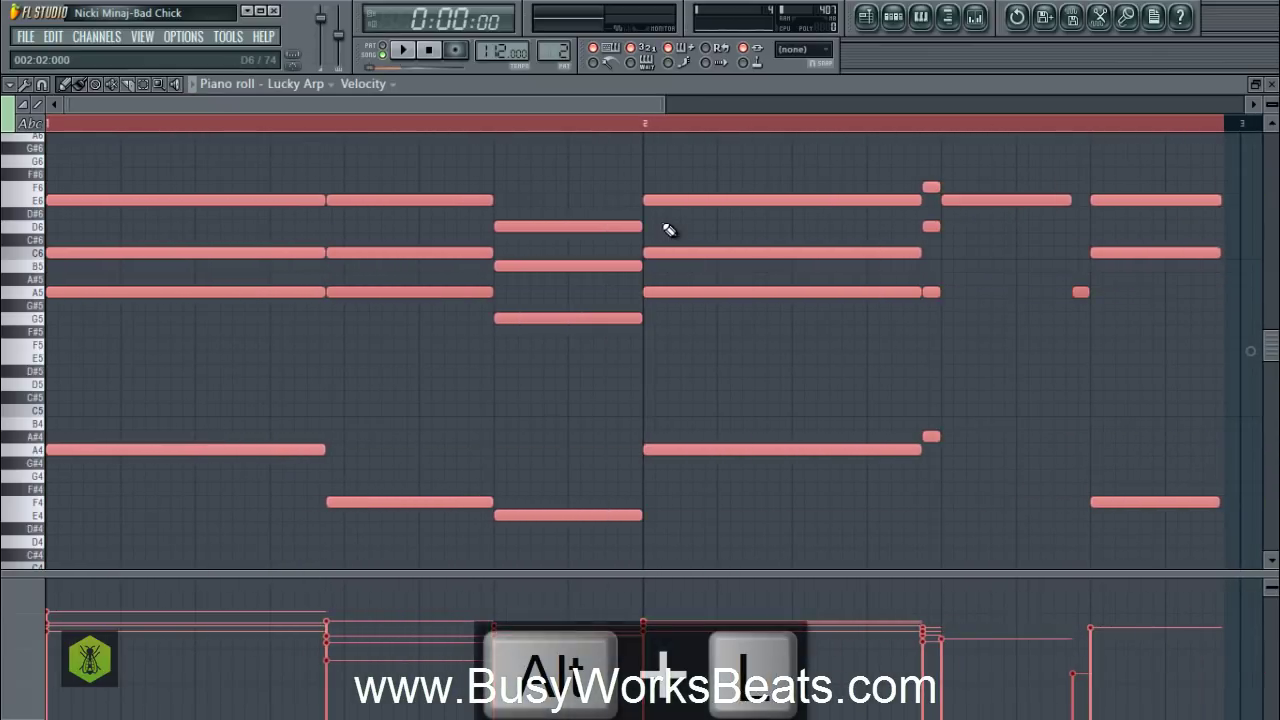
{"action": "key", "text": "ctrl+z"}
Move the A#4 chord to bar 2, step 17 without its stray E6, and apply quantize and legato to all notes.
{"action": "left_click_drag", "start_coordinate": [943, 171], "coordinate": [990, 439]}
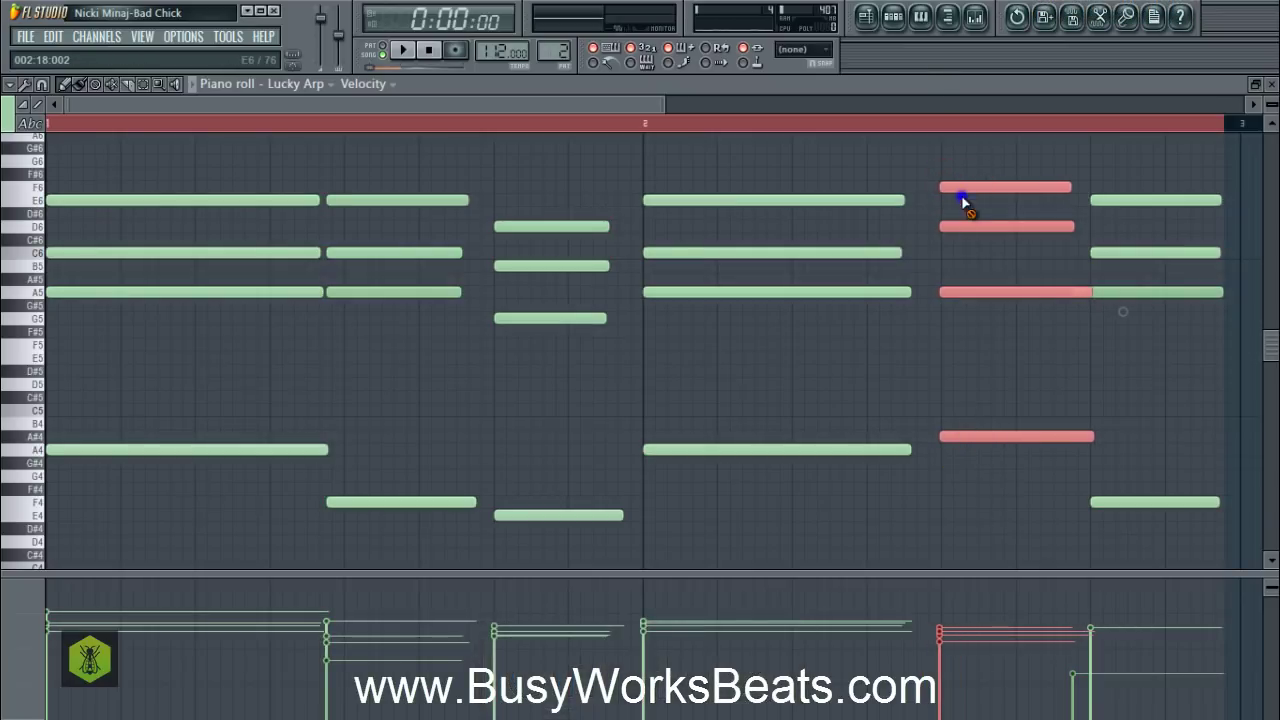
{"action": "key", "text": "ctrl+a"}
{"action": "key", "text": "alt+q"}
{"action": "key", "text": "Return"}
{"action": "key", "text": "alt+l"}
{"action": "key", "text": "Return"}
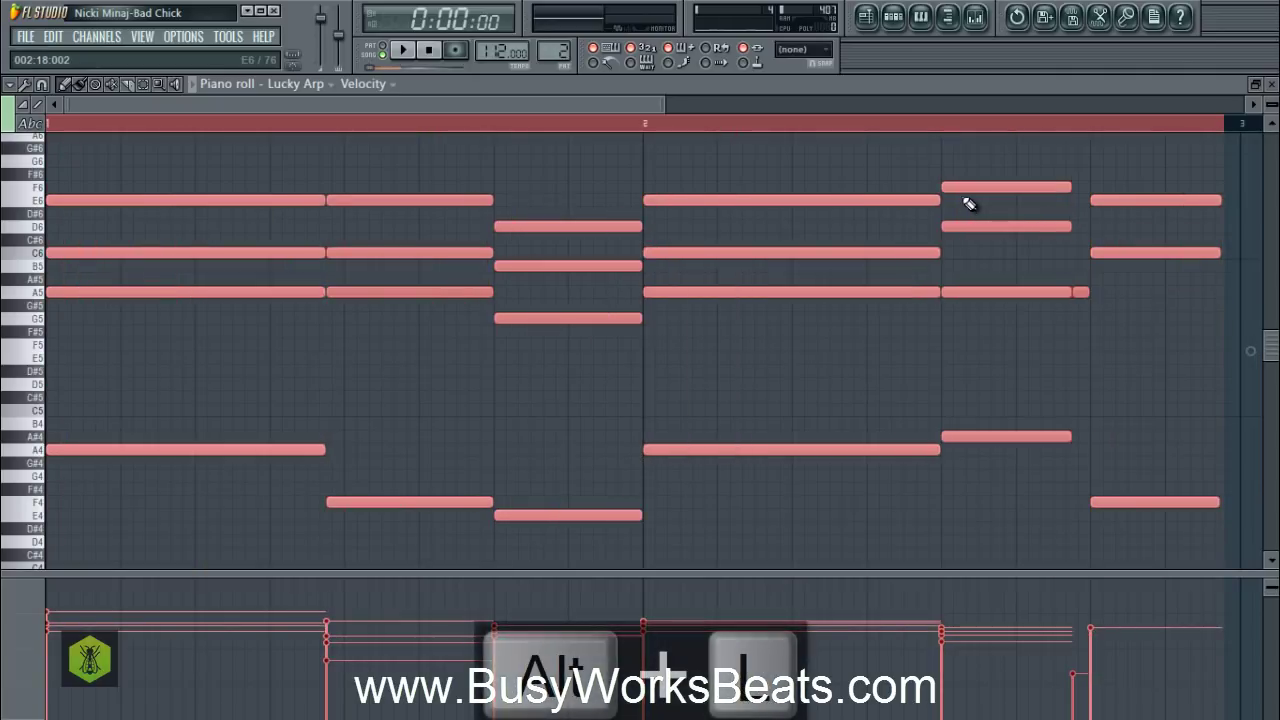
Align the stray short A5 note with the last chord at bar 2, step 25, and apply legato again.
{"action": "left_click_drag", "start_coordinate": [1085, 252], "coordinate": [1077, 308]}
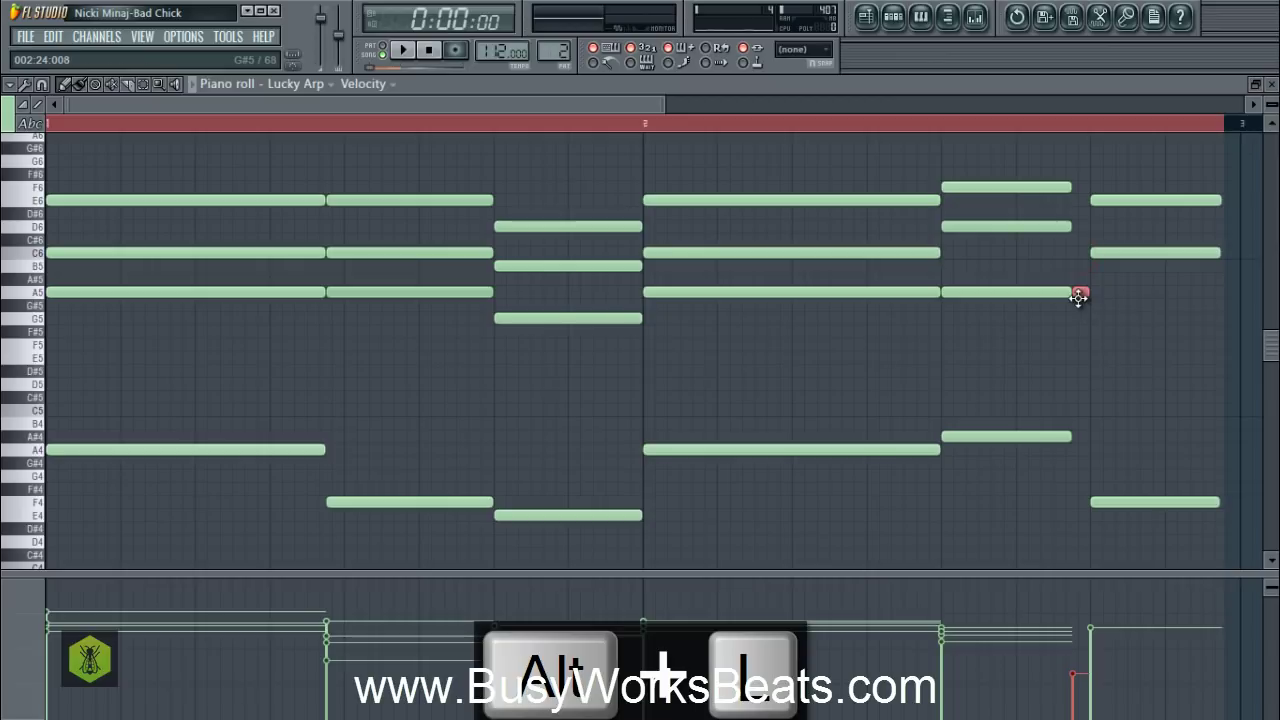
{"action": "left_click_drag", "start_coordinate": [1111, 157], "coordinate": [1165, 525]}
{"action": "key", "text": "alt+l"}
{"action": "key", "text": "Return"}
{"action": "key", "text": "alt+l"}
{"action": "key", "text": "Return"}
Lengthen the last chord's A5, E6, C6 and F4 notes to about the end of bar 2.
{"action": "left_click", "coordinate": [1099, 292]}
{"action": "left_click_drag", "start_coordinate": [1100, 292], "coordinate": [1238, 295]}
{"action": "left_click_drag", "start_coordinate": [1215, 146], "coordinate": [1197, 174]}
{"action": "left_click", "coordinate": [1221, 252]}
{"action": "left_click_drag", "start_coordinate": [1208, 403], "coordinate": [1239, 504]}
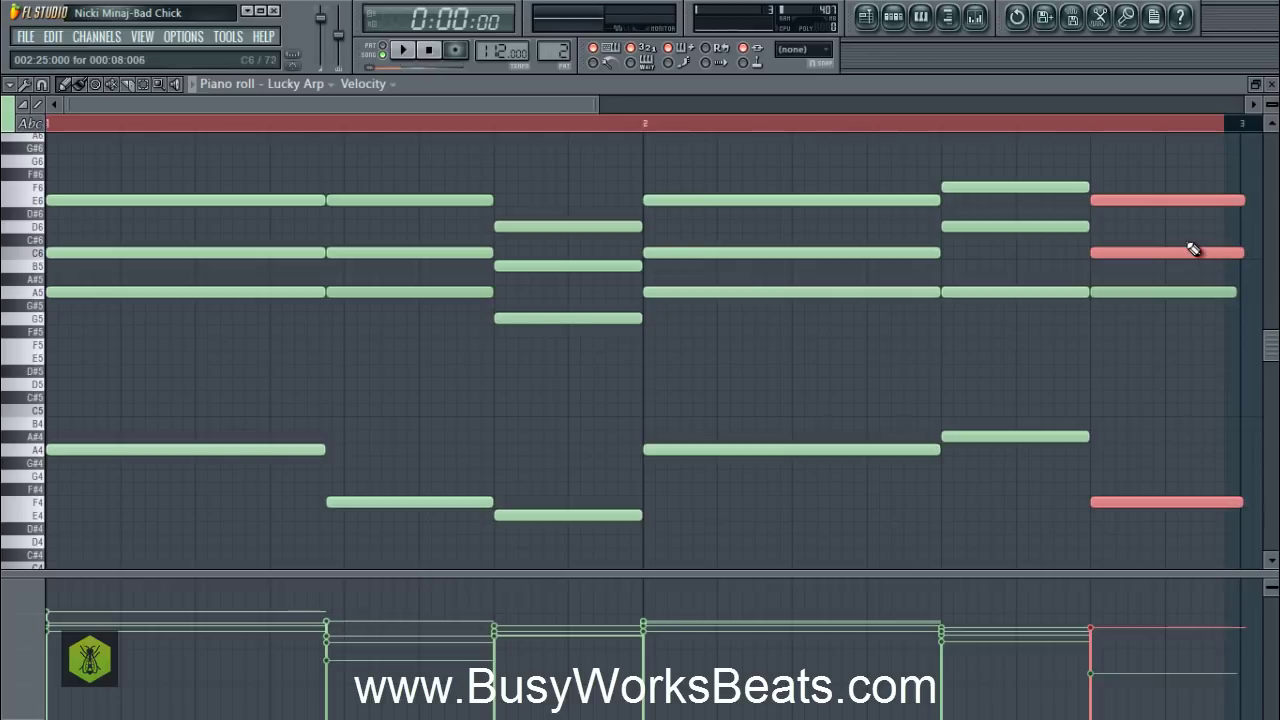
Shorten the last chord's E6 and C6 notes to line up with its A5 note near the end of bar 2.
{"action": "key", "text": "space"}
{"action": "mouse_move", "coordinate": [1227, 181]}
{"action": "left_mouse_down"}
{"action": "mouse_move", "coordinate": [1230, 245]}
{"action": "mouse_move", "coordinate": [1237, 202]}
{"action": "left_mouse_up"}
{"action": "right_click", "coordinate": [1238, 243]}
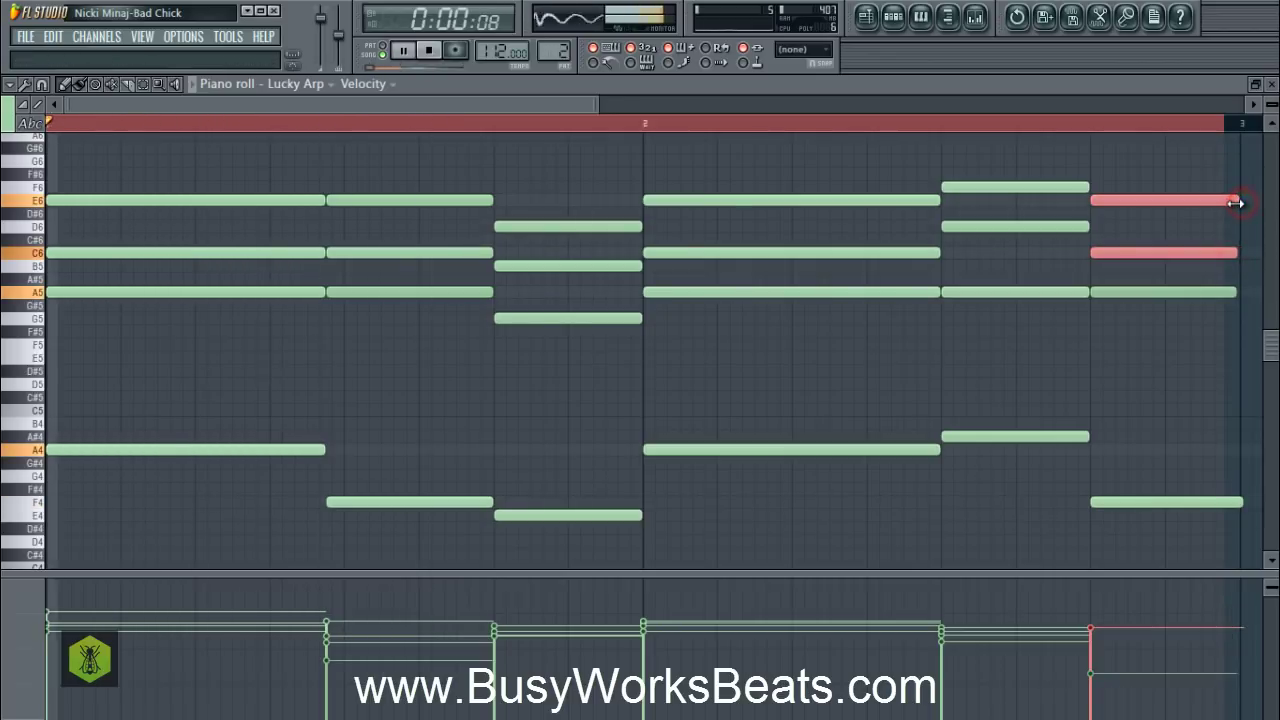
Move the second chord of bar 1 to about step 17 and apply legato to all notes.
{"action": "left_click", "coordinate": [369, 176]}
{"action": "key", "text": "space"}
{"action": "left_click_drag", "start_coordinate": [371, 182], "coordinate": [408, 506]}
{"action": "key", "text": "ctrl+a"}
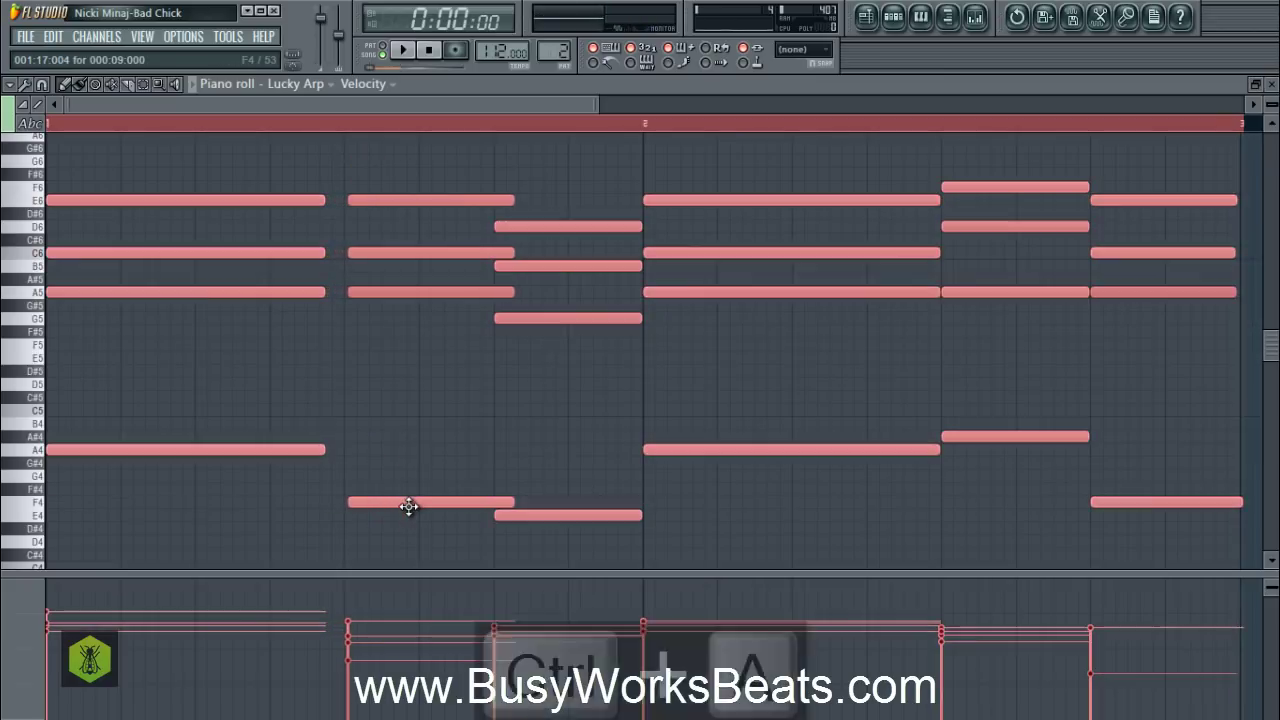
{"action": "key", "text": "alt+l"}
{"action": "key", "text": "alt+l"}
Listen to the corrected Lucky Arp chords with the song, deselect the notes and close the piano roll.
{"action": "key", "text": "space"}
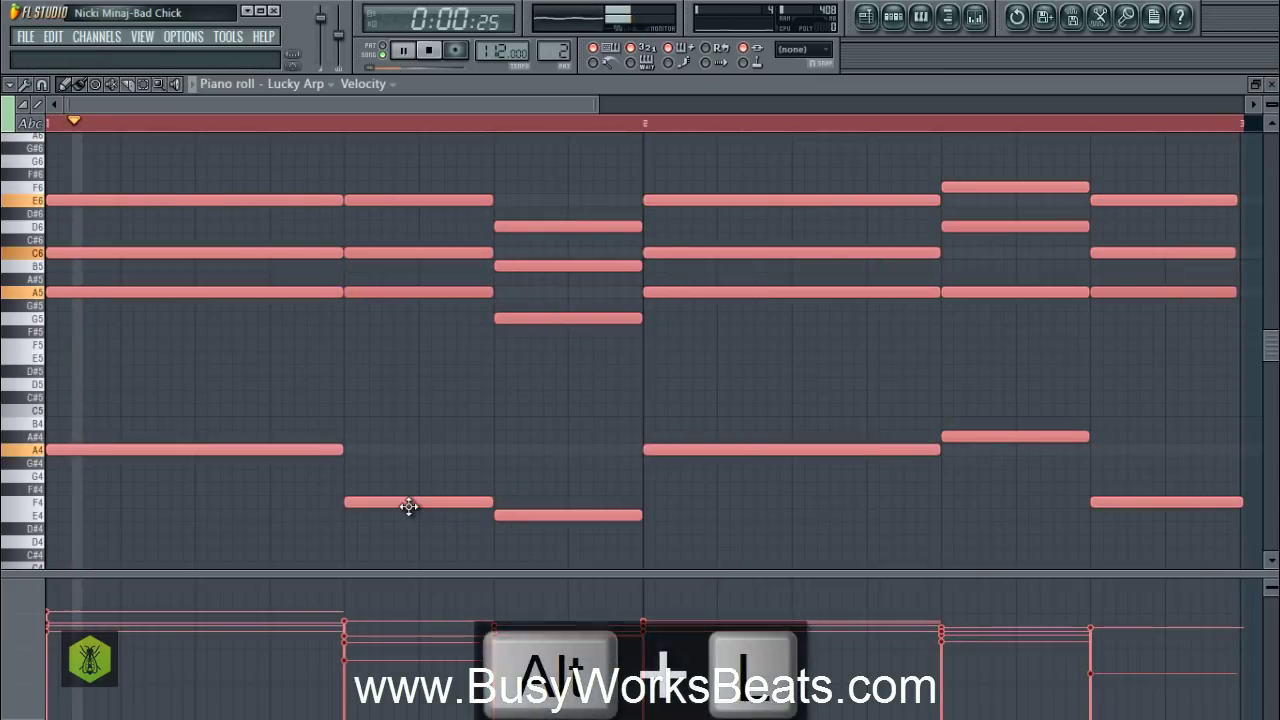
{"action": "left_click_drag", "start_coordinate": [584, 112], "coordinate": [910, 158]}
{"action": "left_click", "coordinate": [929, 125], "text": "ctrl"}
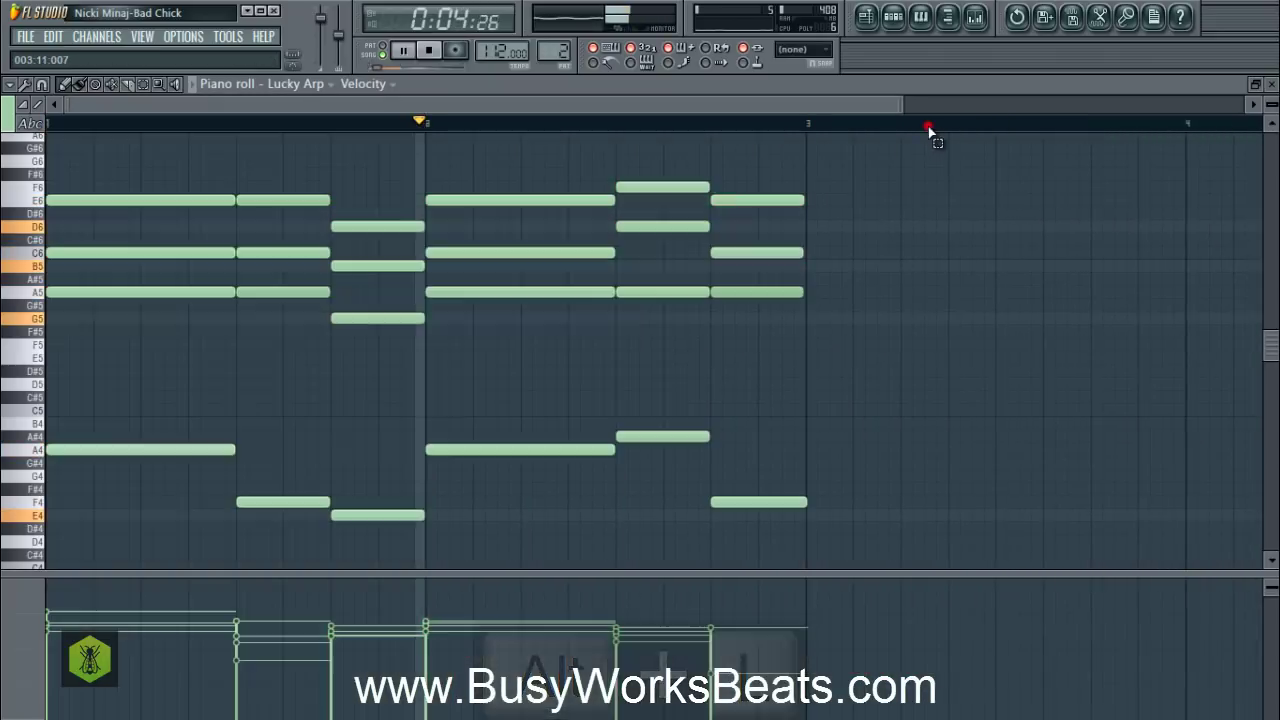
{"action": "left_click", "coordinate": [1271, 85]}
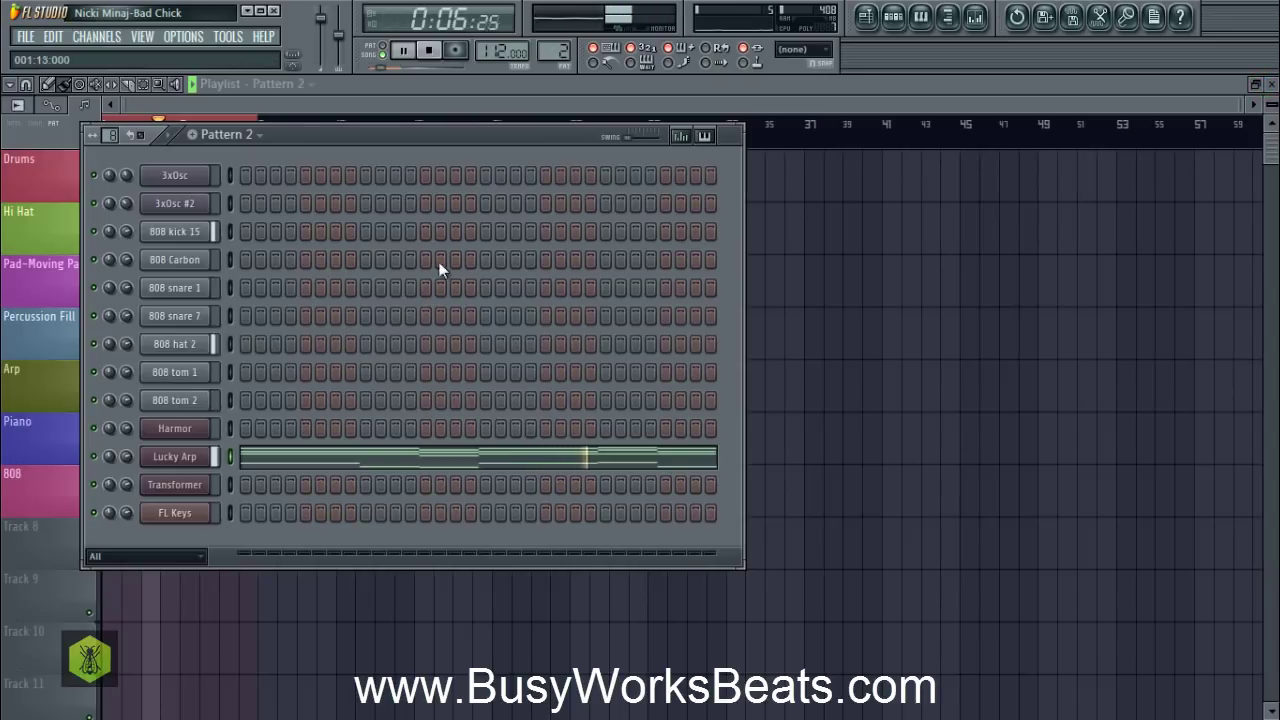
{"action": "key", "text": "space"}
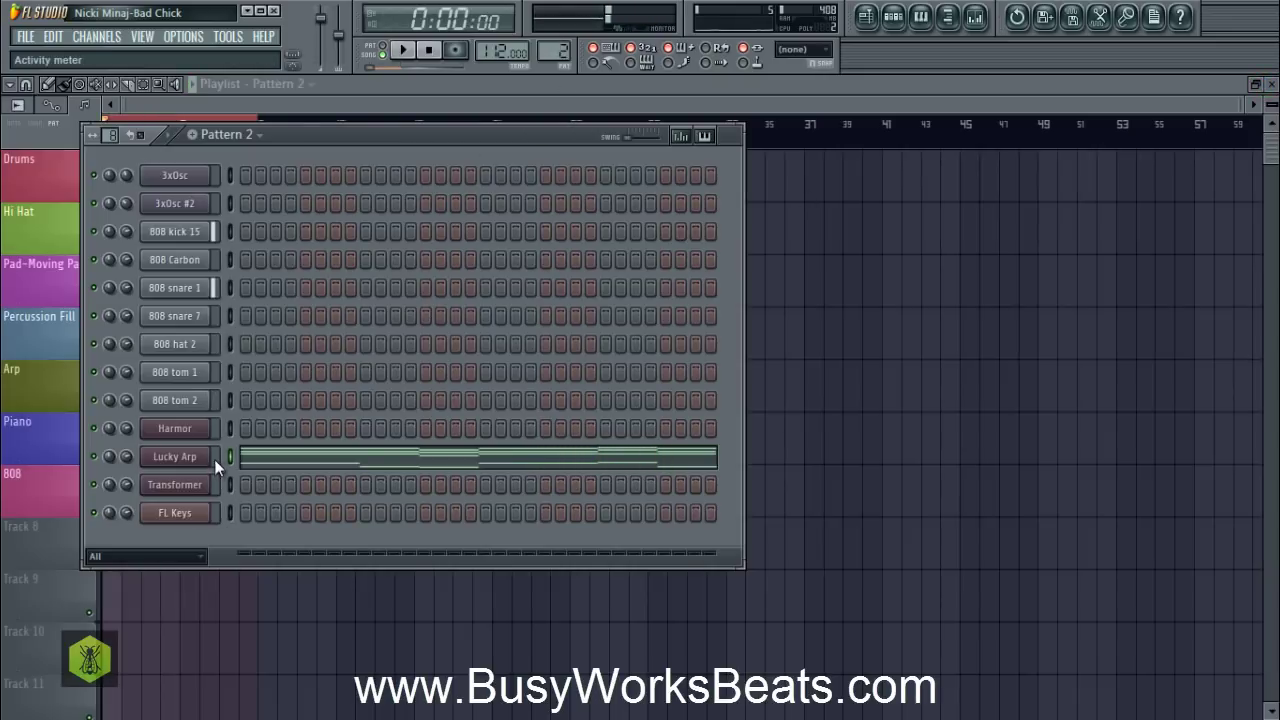
Copy Lucky Arp's notes from Pattern 2 and paste them into the Harmor channel of Pattern 3.
{"action": "key", "text": "ctrl+c"}
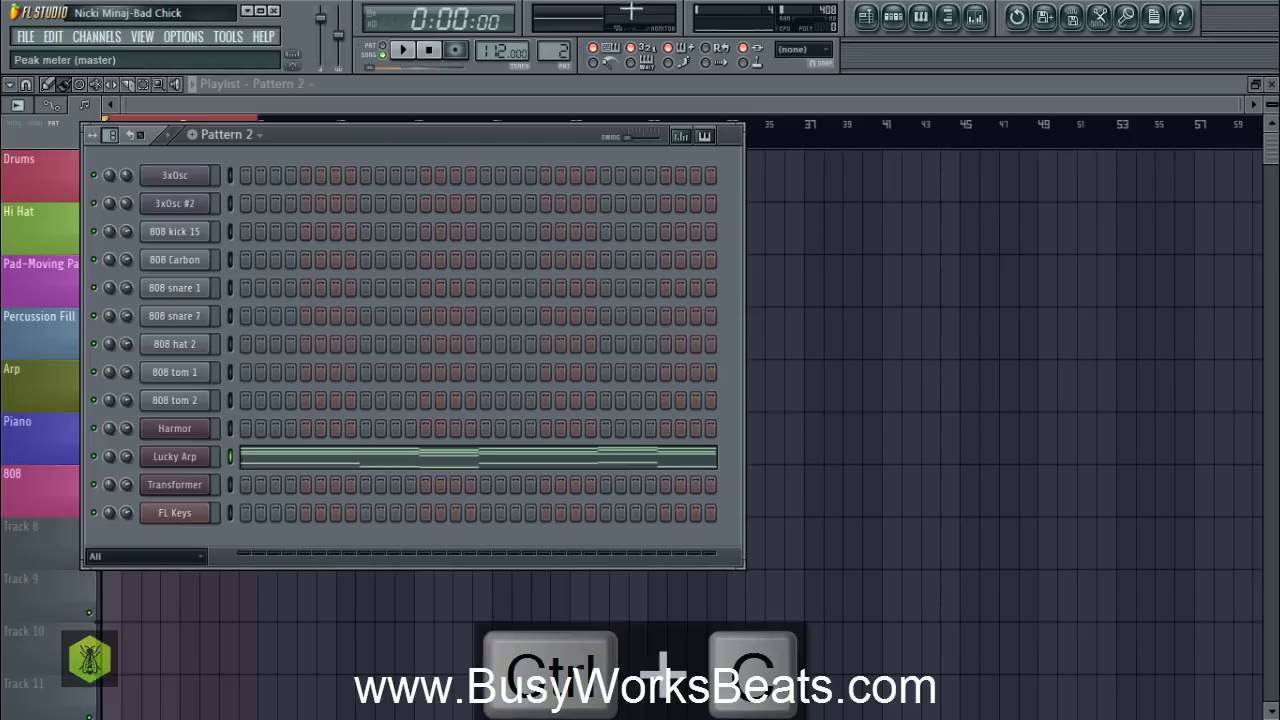
{"action": "scroll", "coordinate": [553, 50], "scroll_direction": "up", "scroll_amount": 1}
{"action": "left_click", "coordinate": [228, 423]}
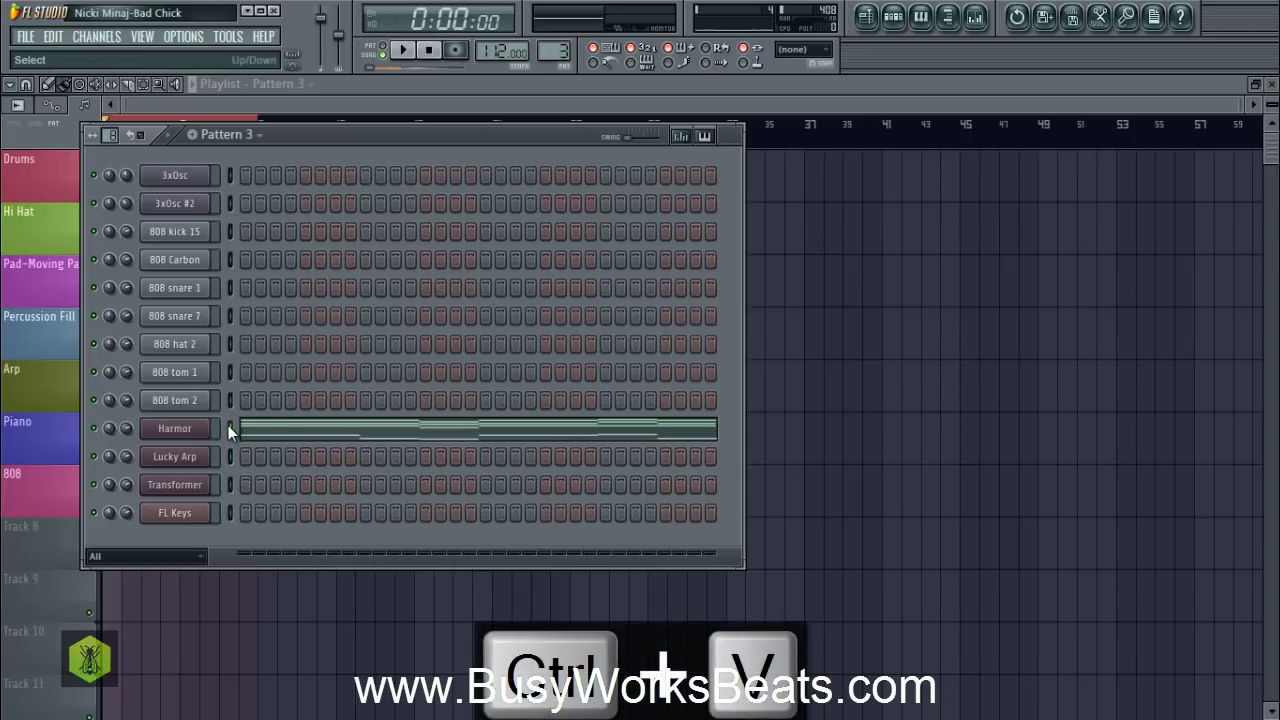
Delete the upper chord notes from Harmor's piano roll, keeping only the bass line between E4 and A#4.
{"action": "left_click", "coordinate": [267, 430]}
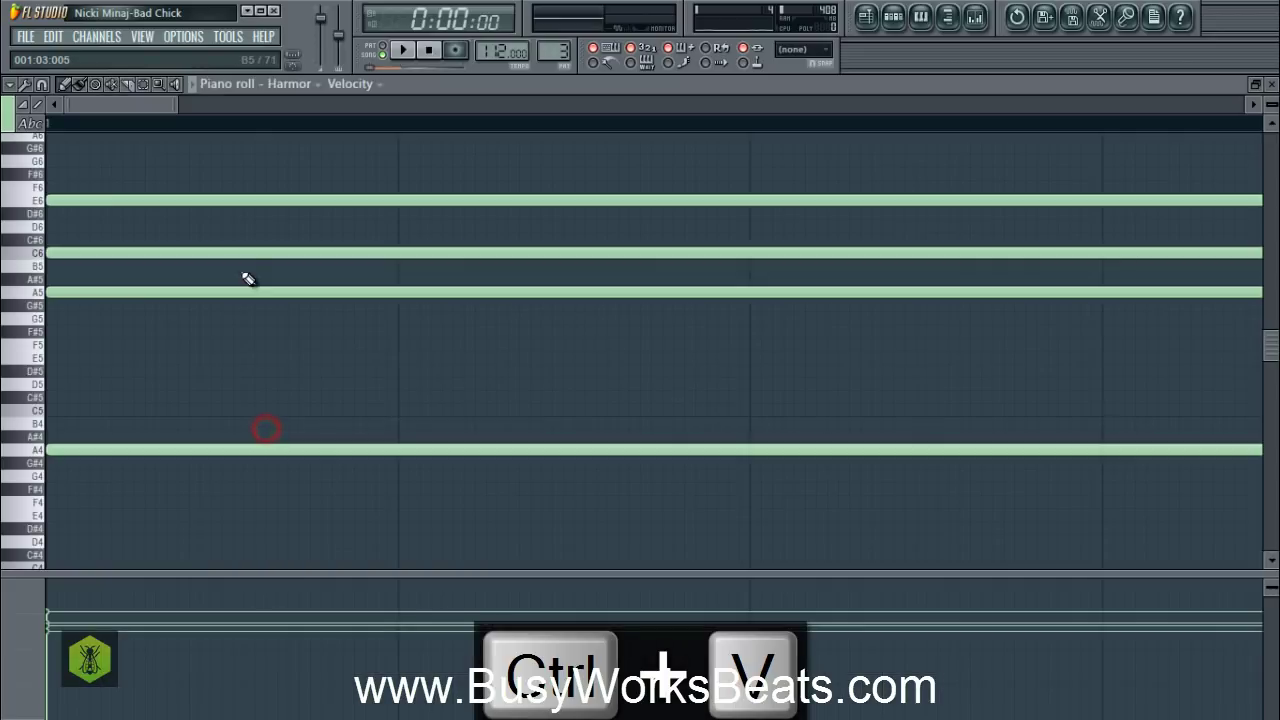
{"action": "left_click_drag", "start_coordinate": [177, 104], "coordinate": [1068, 301]}
{"action": "left_click_drag", "start_coordinate": [934, 349], "coordinate": [88, 194]}
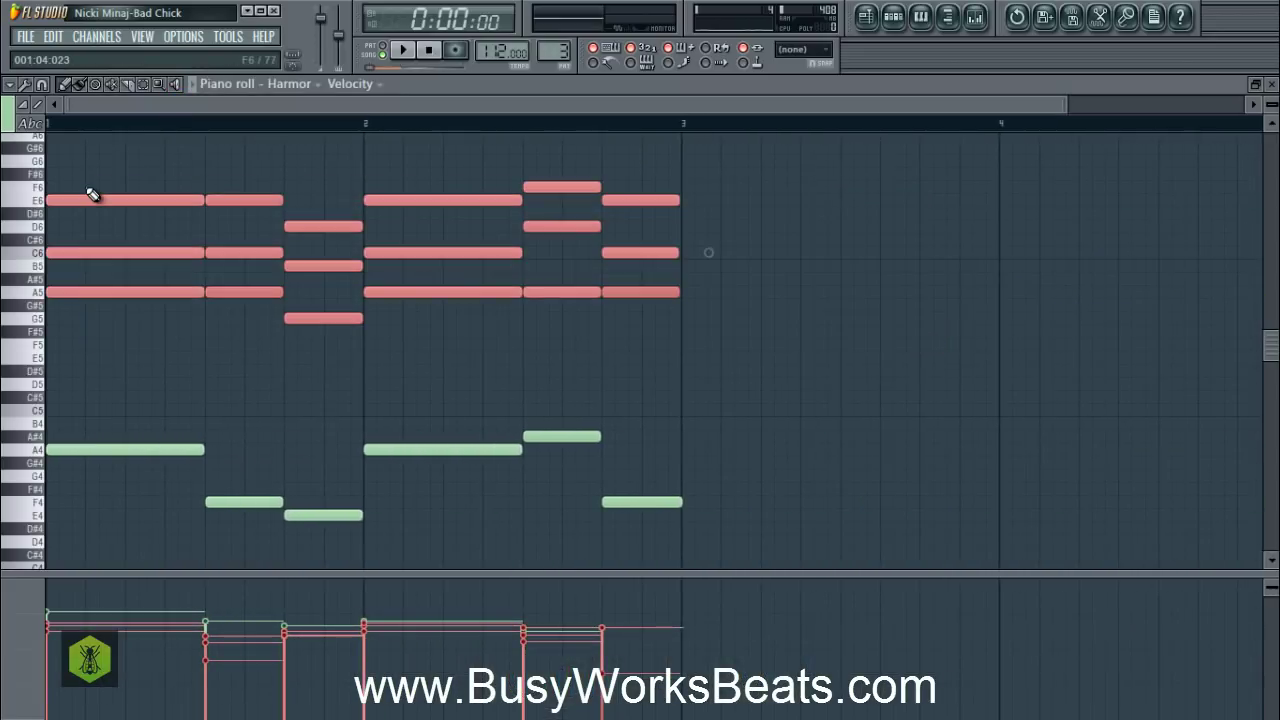
{"action": "key", "text": "Delete"}
Transpose all of Harmor's bass notes down one octave.
{"action": "key", "text": "ctrl+a"}
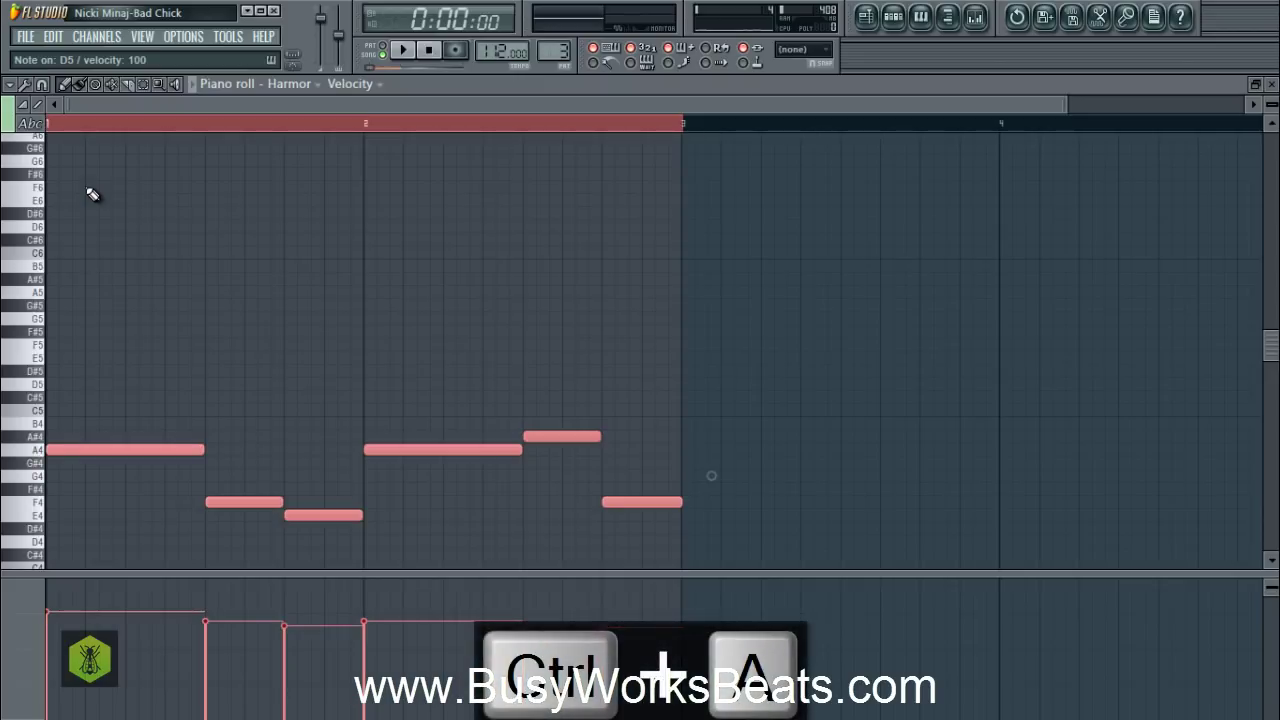
{"action": "scroll", "coordinate": [92, 194], "scroll_direction": "down", "scroll_amount": 3}
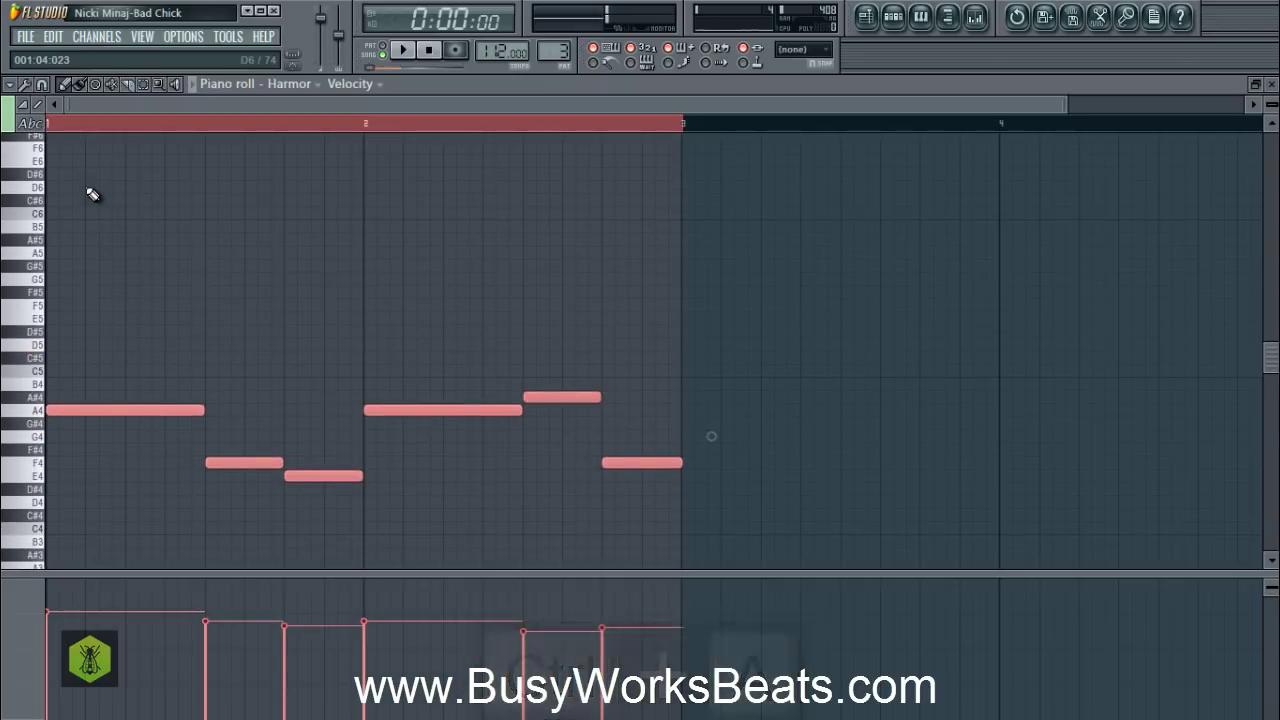
{"action": "key", "text": "ctrl+Down"}
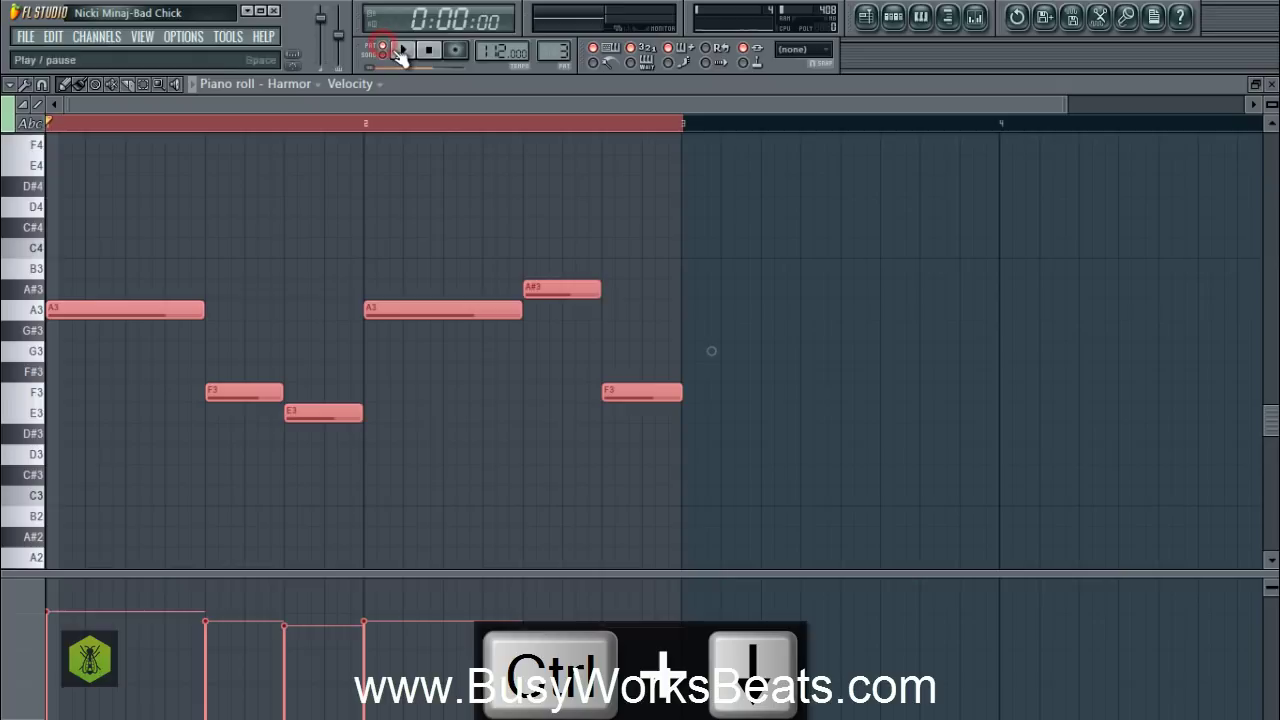
Play Pattern 3 on its own to hear the Harmor bass line and close the piano roll.
{"action": "left_click", "coordinate": [401, 50]}
{"action": "left_click", "coordinate": [428, 50]}
{"action": "left_click", "coordinate": [412, 54]}
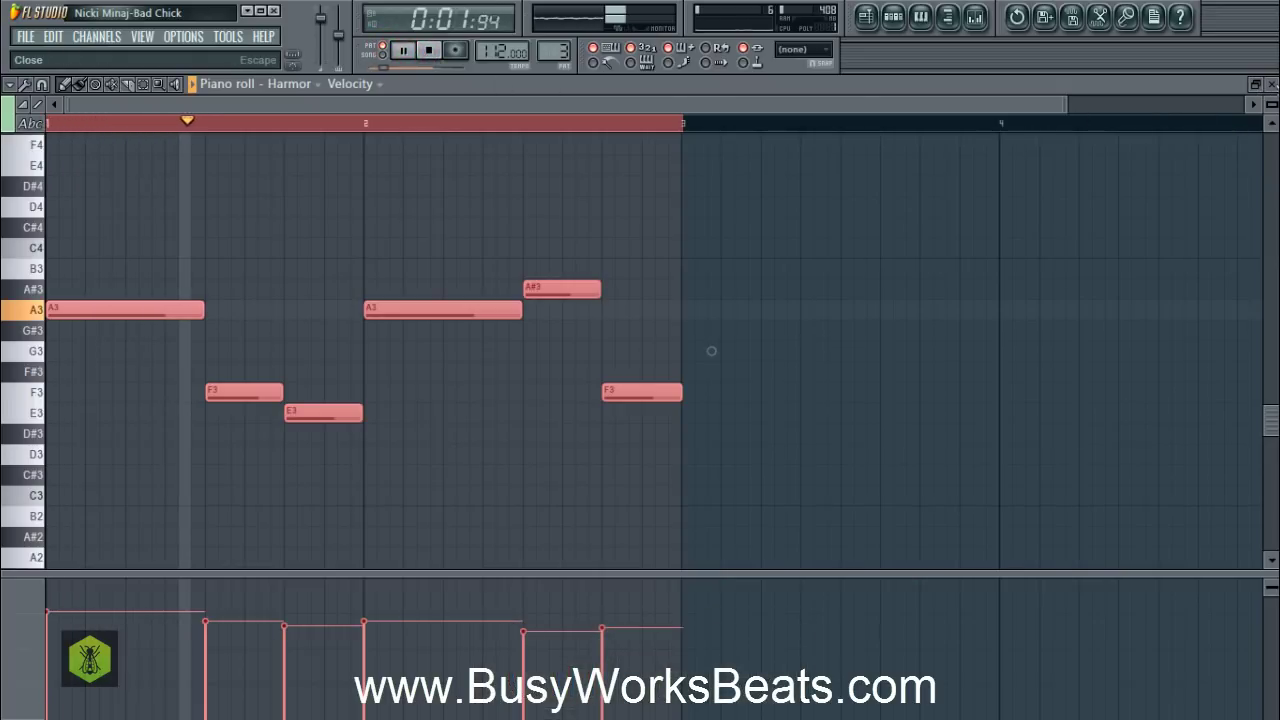
{"action": "left_click", "coordinate": [1271, 84]}
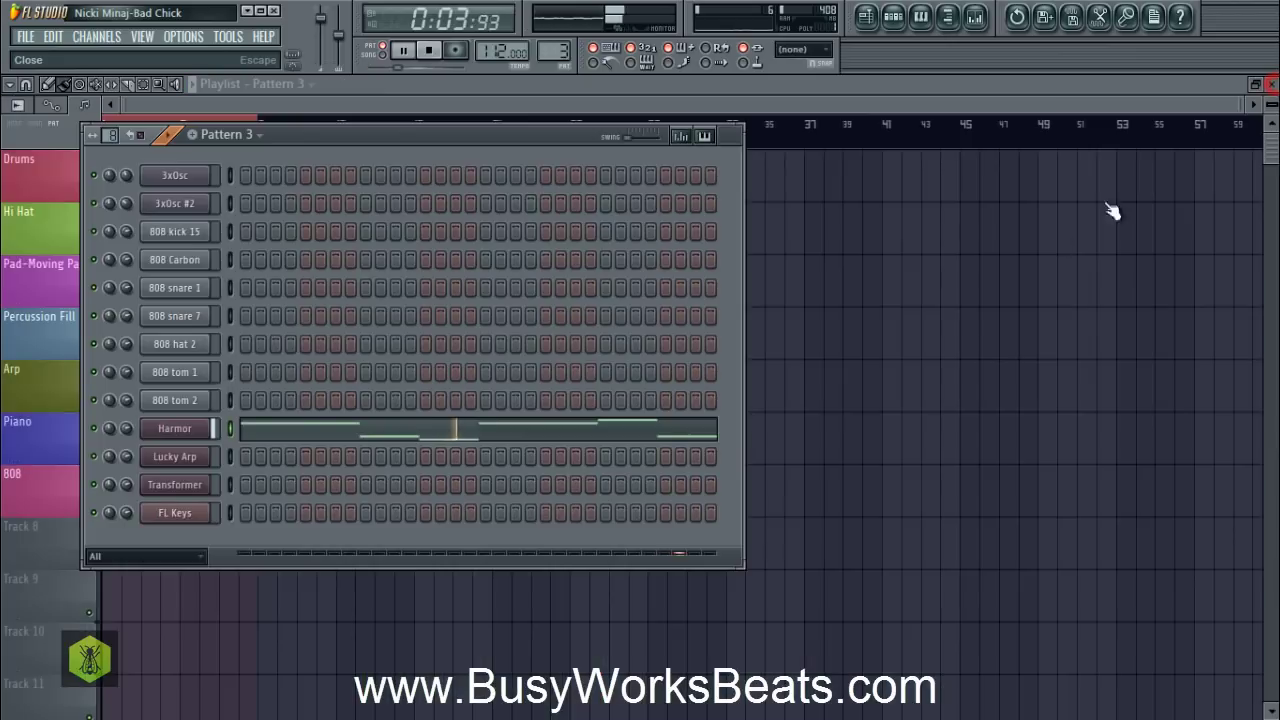
Place Pattern 3 at bar 1 of the Pad-Moving Pad track in the playlist.
{"action": "right_click", "coordinate": [962, 359]}
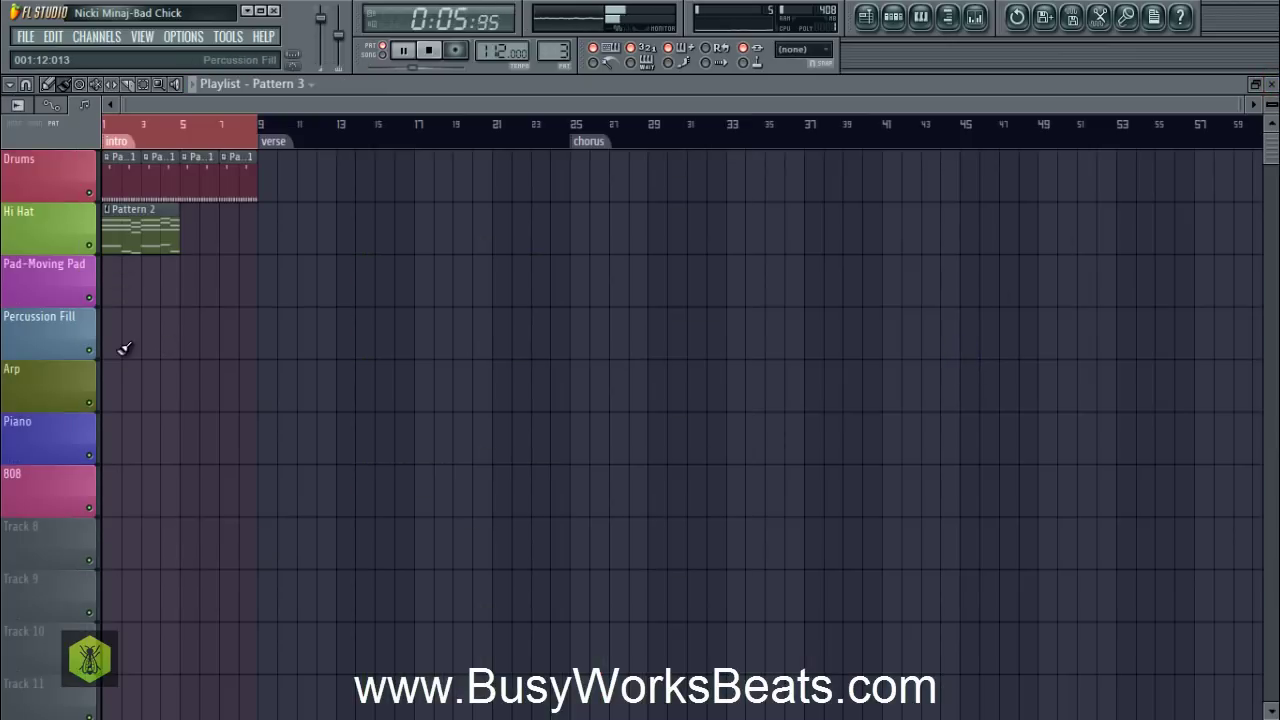
{"action": "left_click", "coordinate": [117, 293]}
{"action": "key", "text": "space"}
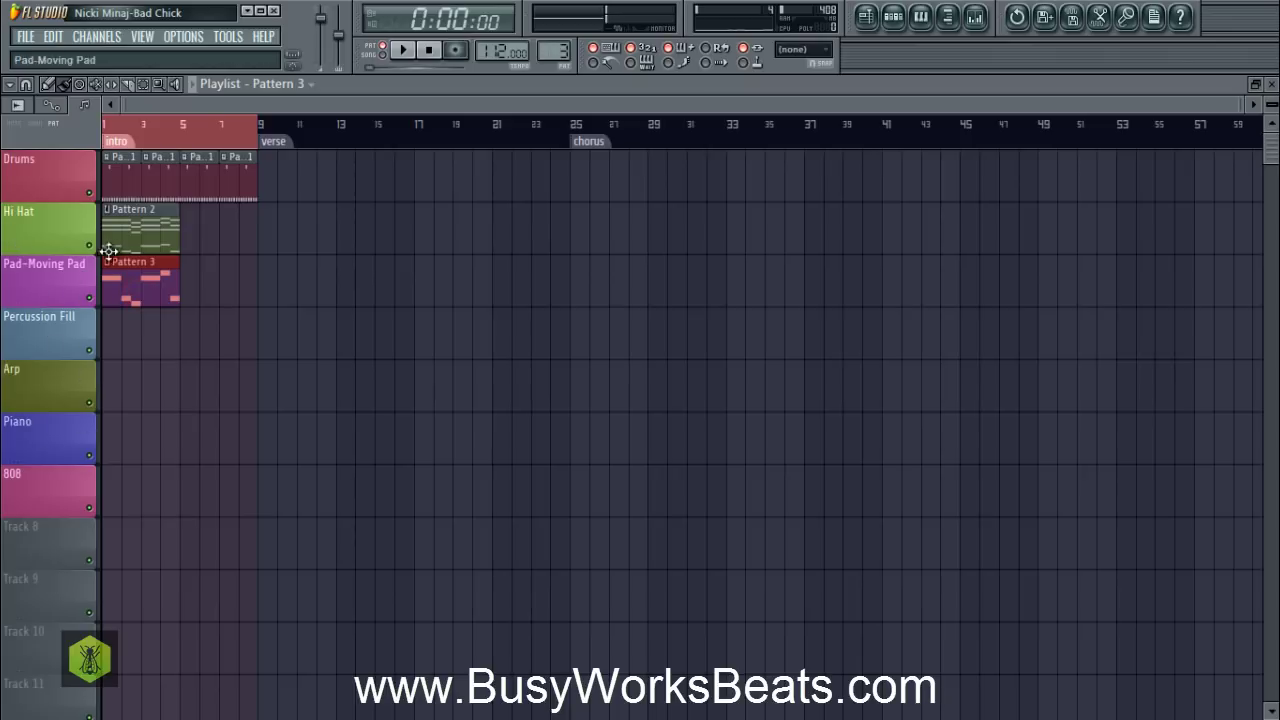
{"action": "left_click_drag", "start_coordinate": [118, 283], "coordinate": [115, 268]}
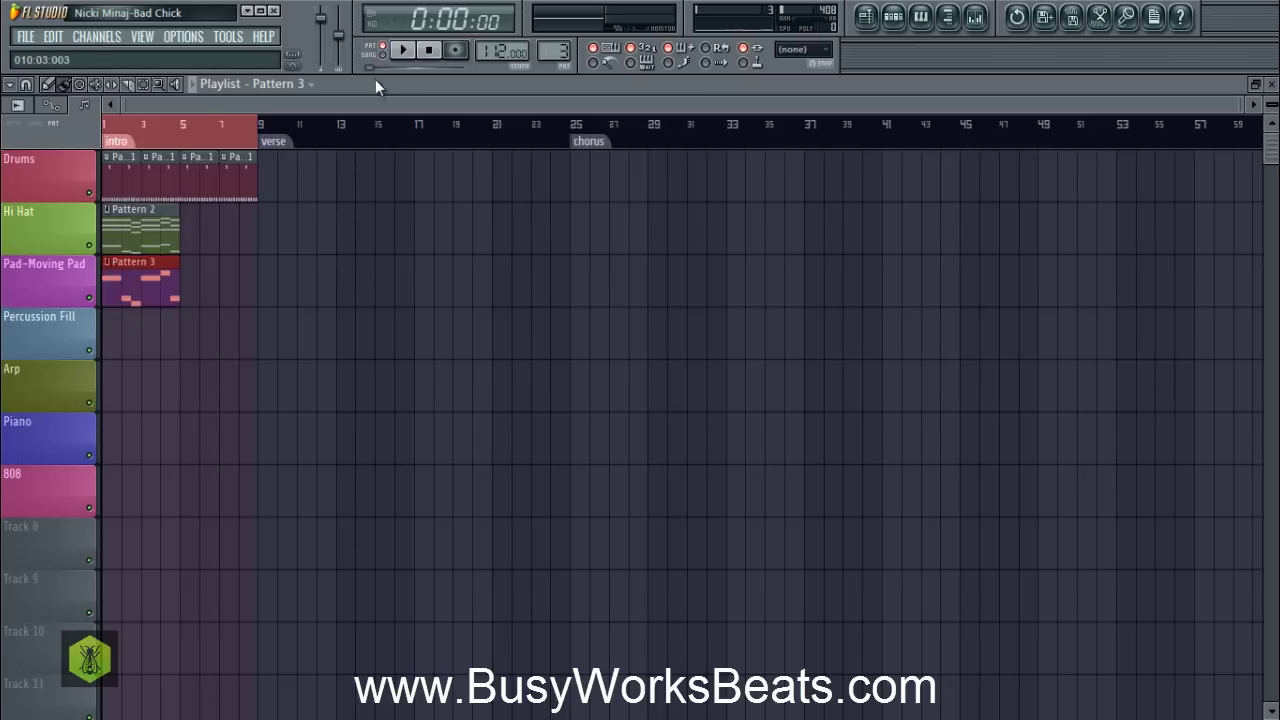
Play the intro and duplicate the Pattern 2 and Pattern 3 clips to bar 5.
{"action": "left_click", "coordinate": [401, 50]}
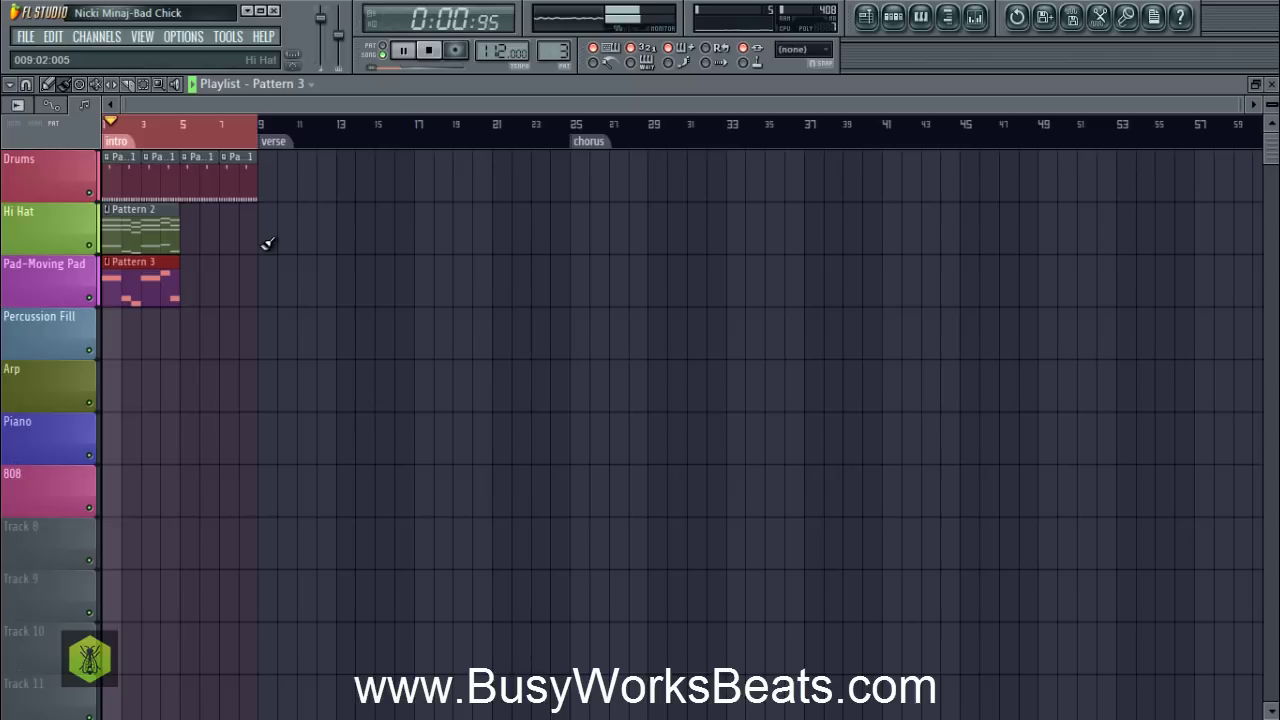
{"action": "left_click_drag", "start_coordinate": [206, 202], "coordinate": [104, 304]}
{"action": "key", "text": "ctrl+c"}
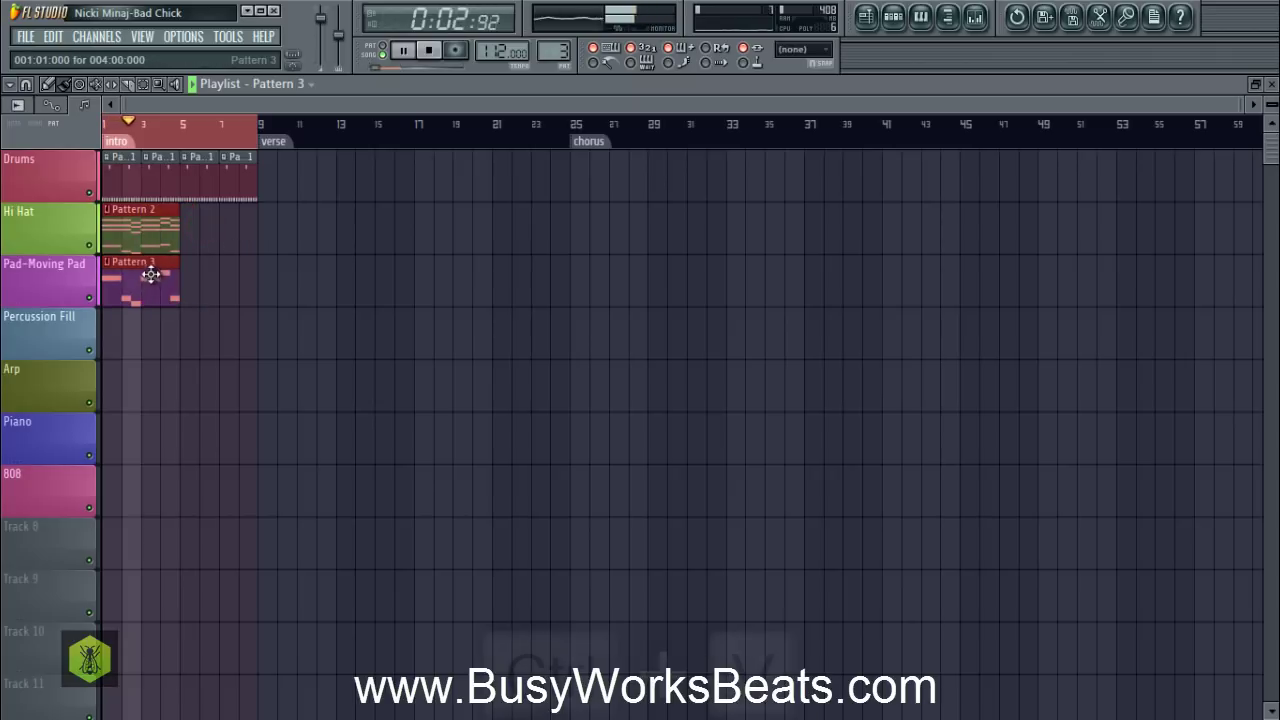
{"action": "key", "text": "ctrl+v"}
{"action": "left_click_drag", "start_coordinate": [248, 282], "coordinate": [228, 286]}
{"action": "key", "text": "space"}
Delete the Pattern 3 clip at bar 1 of the Pad-Moving Pad track, clear the selection and save the project.
{"action": "right_click", "coordinate": [160, 300]}
{"action": "key", "text": "ctrl+d"}
{"action": "key", "text": "ctrl+s"}
{"action": "right_click", "coordinate": [272, 303]}
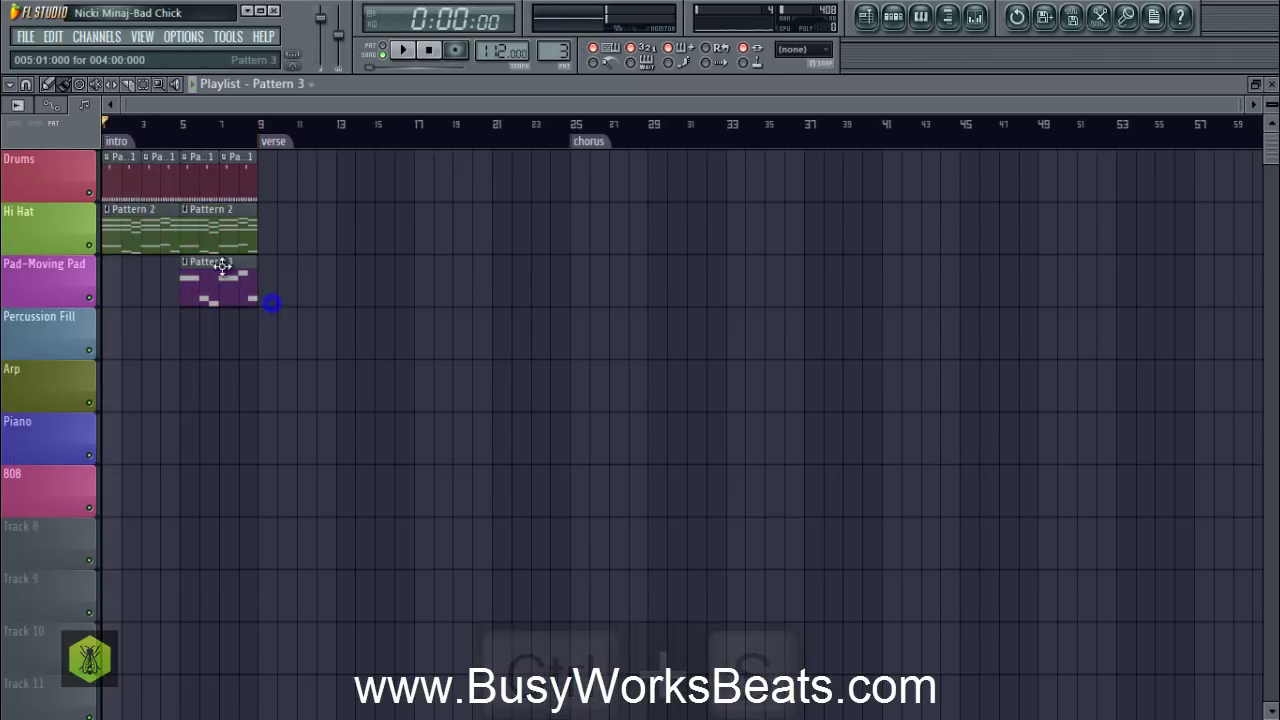
Switch to the empty Pattern 4, select the 3xOsc #2 channel and try out its sound.
{"action": "left_click", "coordinate": [895, 21]}
{"action": "mouse_move", "coordinate": [555, 56]}
{"action": "left_mouse_down"}
{"action": "mouse_move", "coordinate": [543, 71]}
{"action": "mouse_move", "coordinate": [549, 47]}
{"action": "left_mouse_up"}
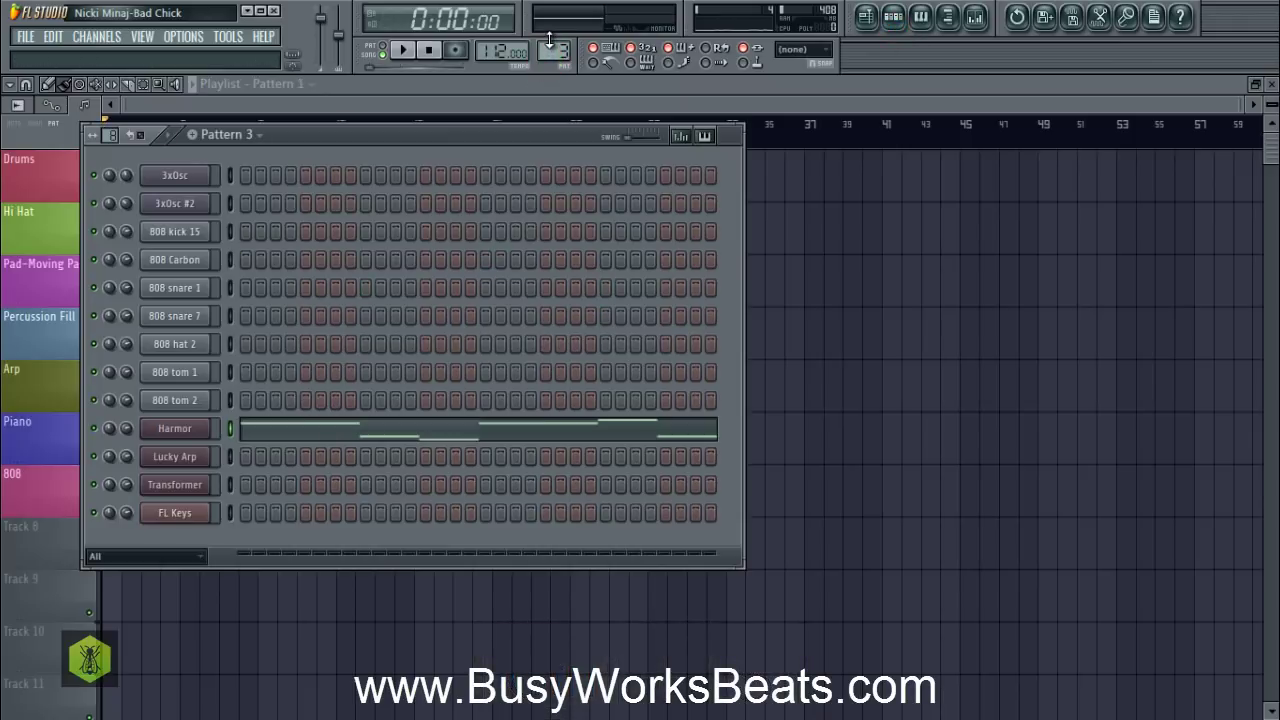
{"action": "scroll", "coordinate": [549, 40], "scroll_direction": "up", "scroll_amount": 1}
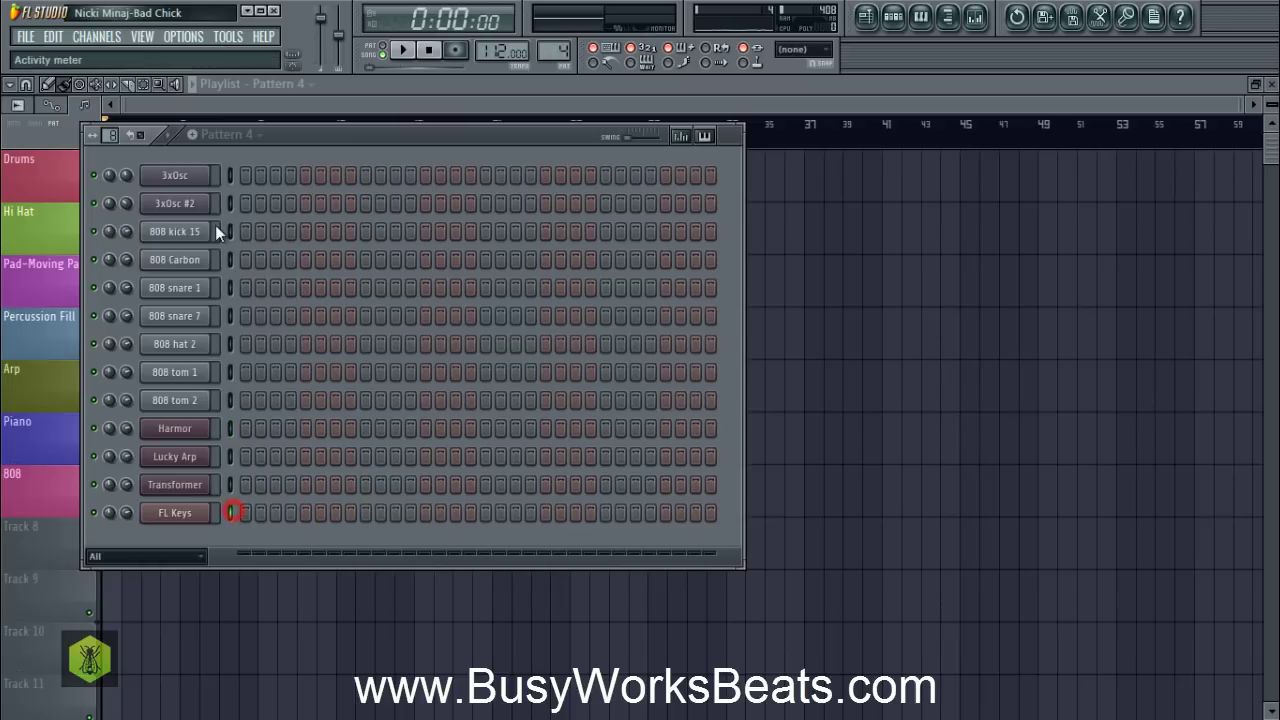
{"action": "left_click", "coordinate": [229, 200]}
{"action": "left_click", "coordinate": [230, 172]}
{"action": "double_click", "coordinate": [231, 181]}
{"action": "left_click", "coordinate": [231, 205]}
{"action": "key", "text": "e"}
{"action": "key", "text": "e"}
{"action": "key", "text": "e"}
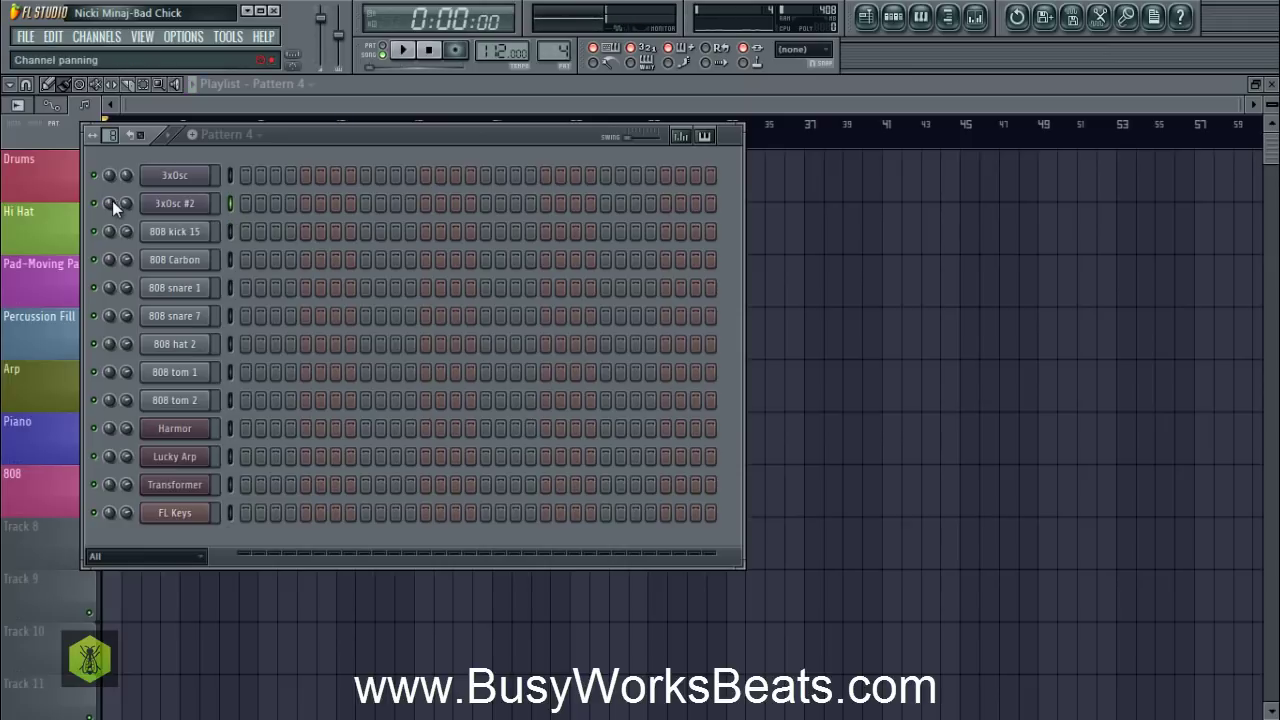
Rehearse a melody on 3xOsc #2 over the playing song, using notes such as B4 and E5.
{"action": "key", "text": "space"}
{"action": "key", "text": "o"}
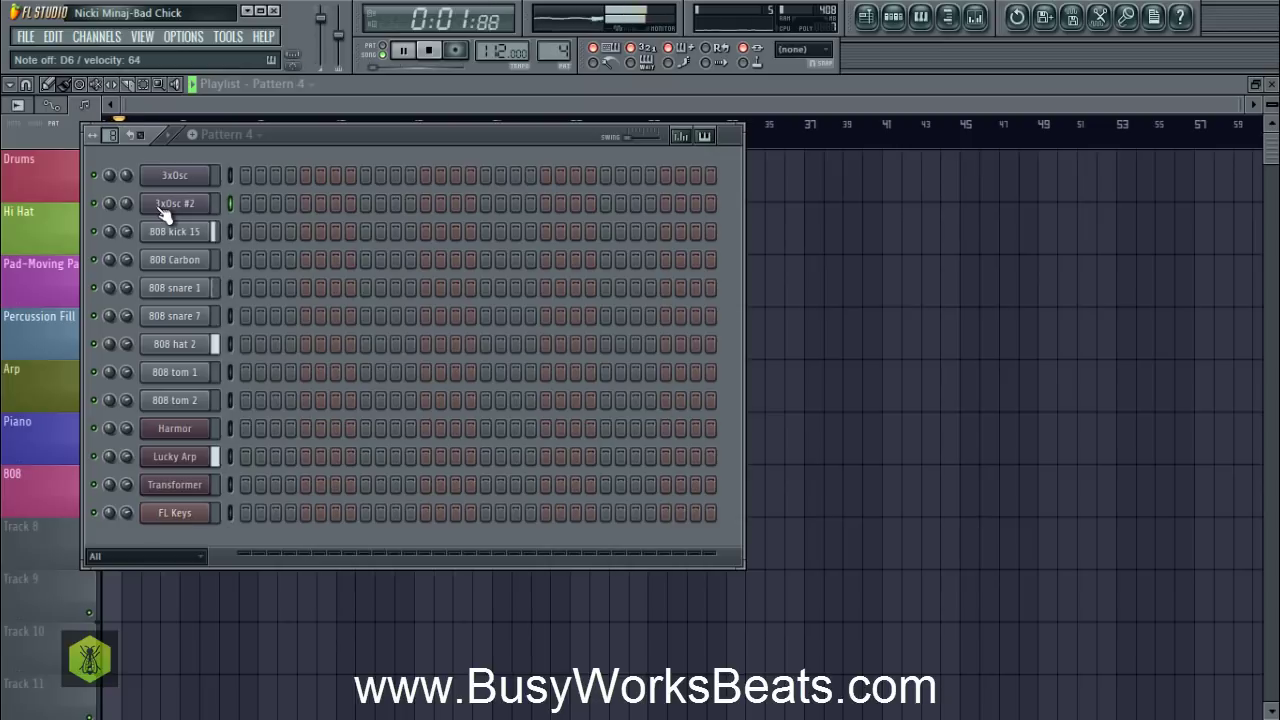
{"action": "key", "text": "z"}
{"action": "key", "text": "m"}
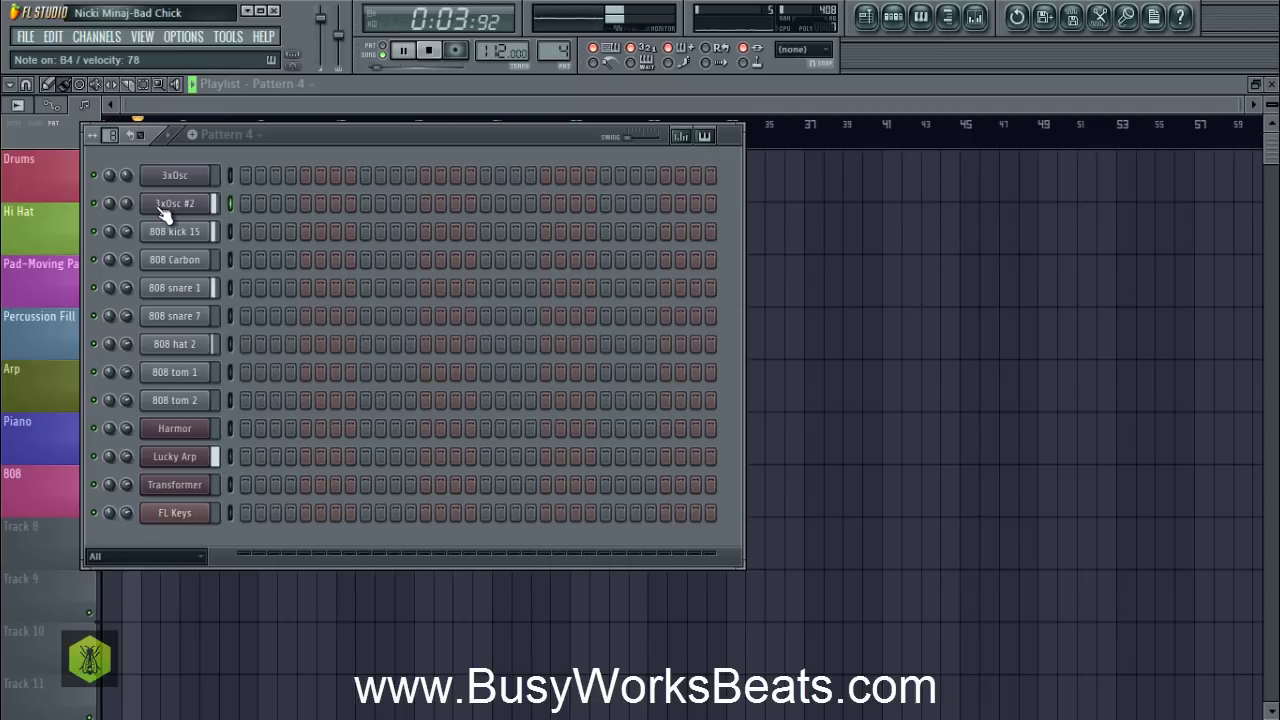
{"action": "key", "text": "c"}
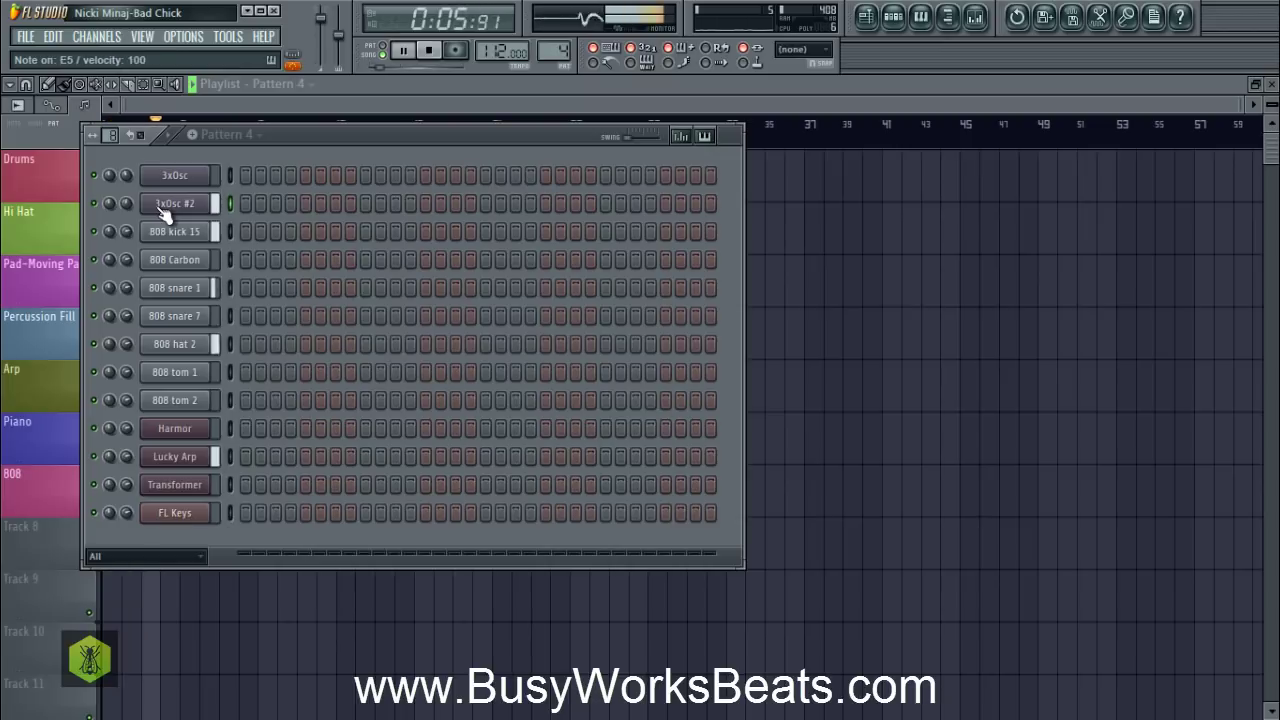
{"action": "key", "text": "z"}
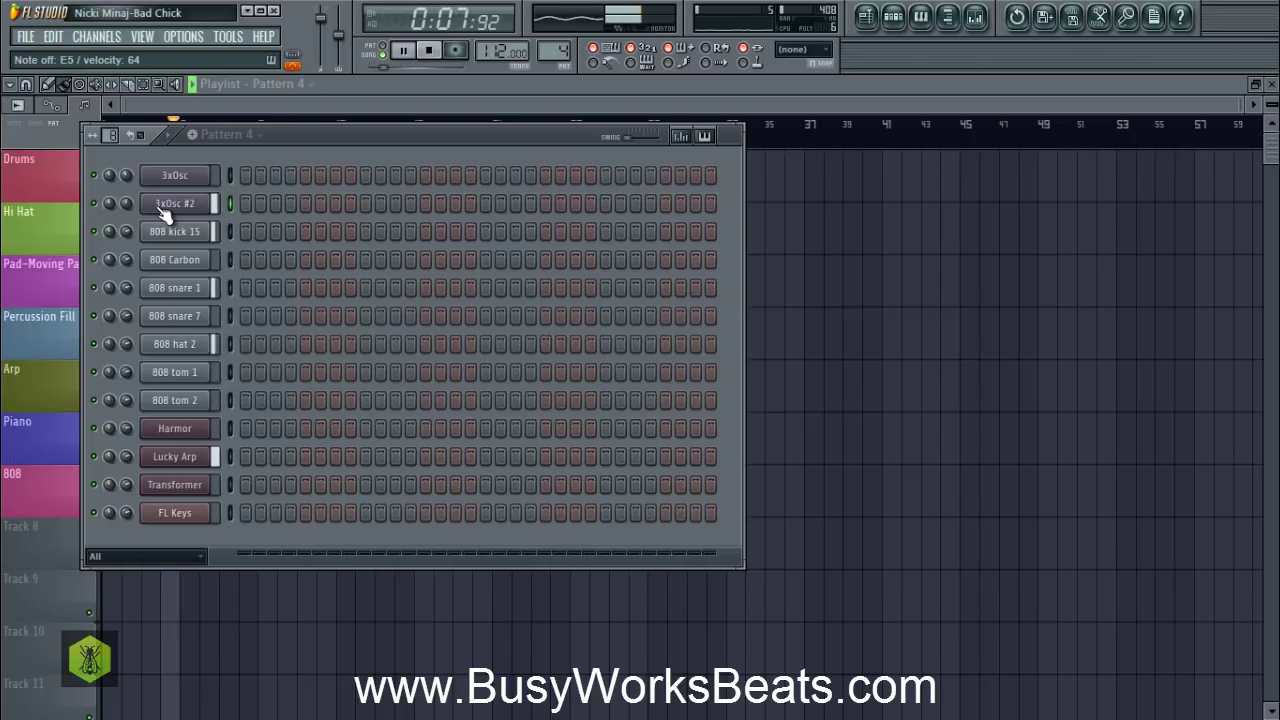
{"action": "key", "text": "c"}
{"action": "key", "text": "z"}
{"action": "key", "text": "m"}
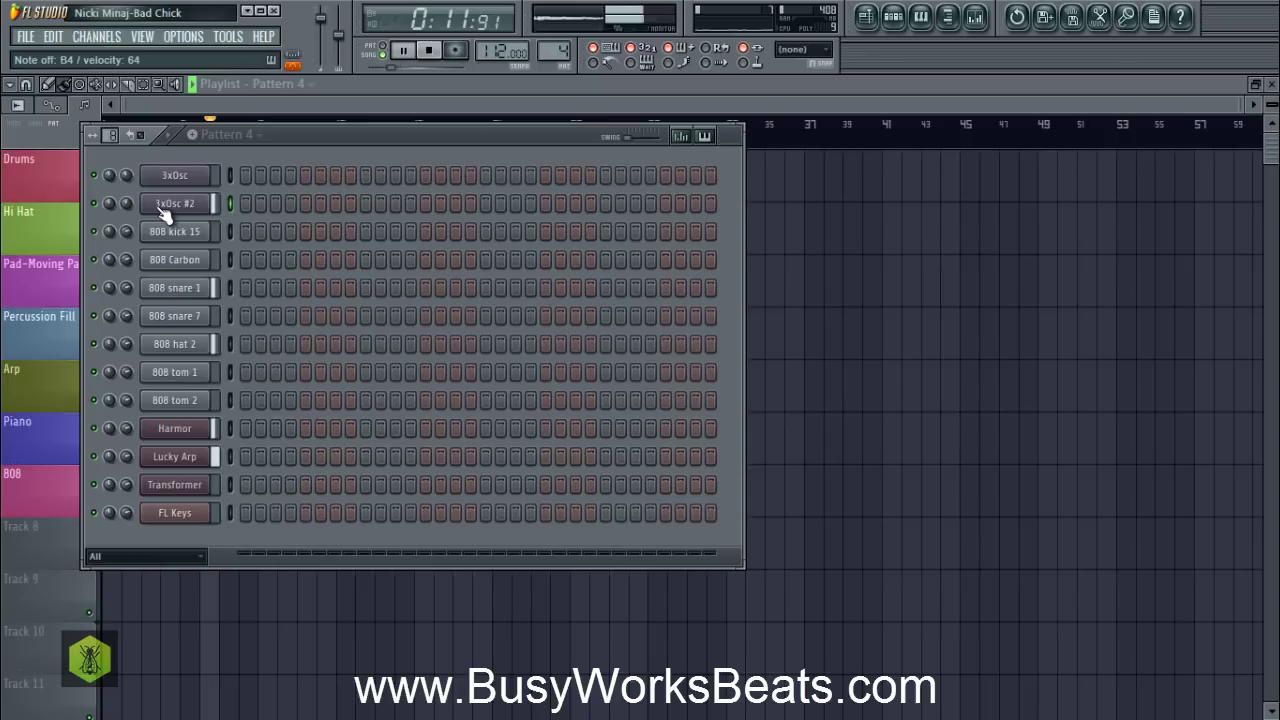
{"action": "key", "text": "c"}
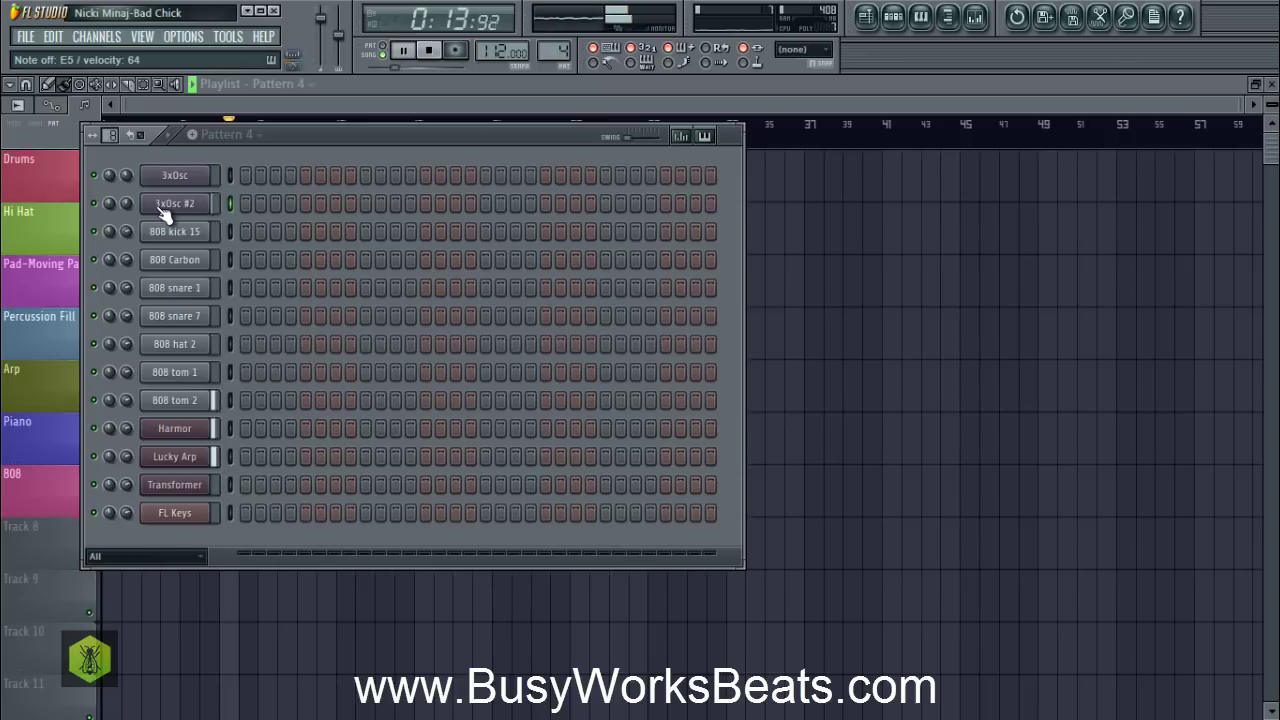
{"action": "key", "text": "x"}
{"action": "key", "text": "c"}
{"action": "key", "text": "space"}
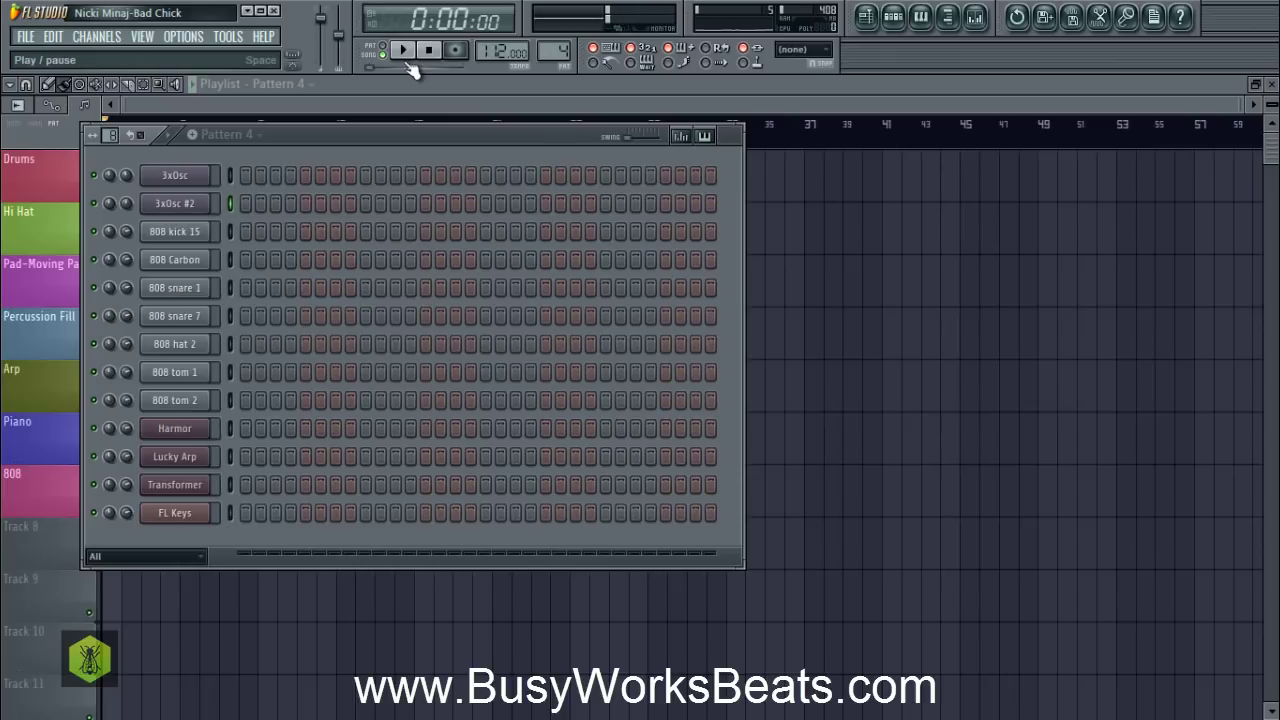
Arm recording for automation and score, enable the metronome and start the song recording with a precount.
{"action": "left_click", "coordinate": [461, 54]}
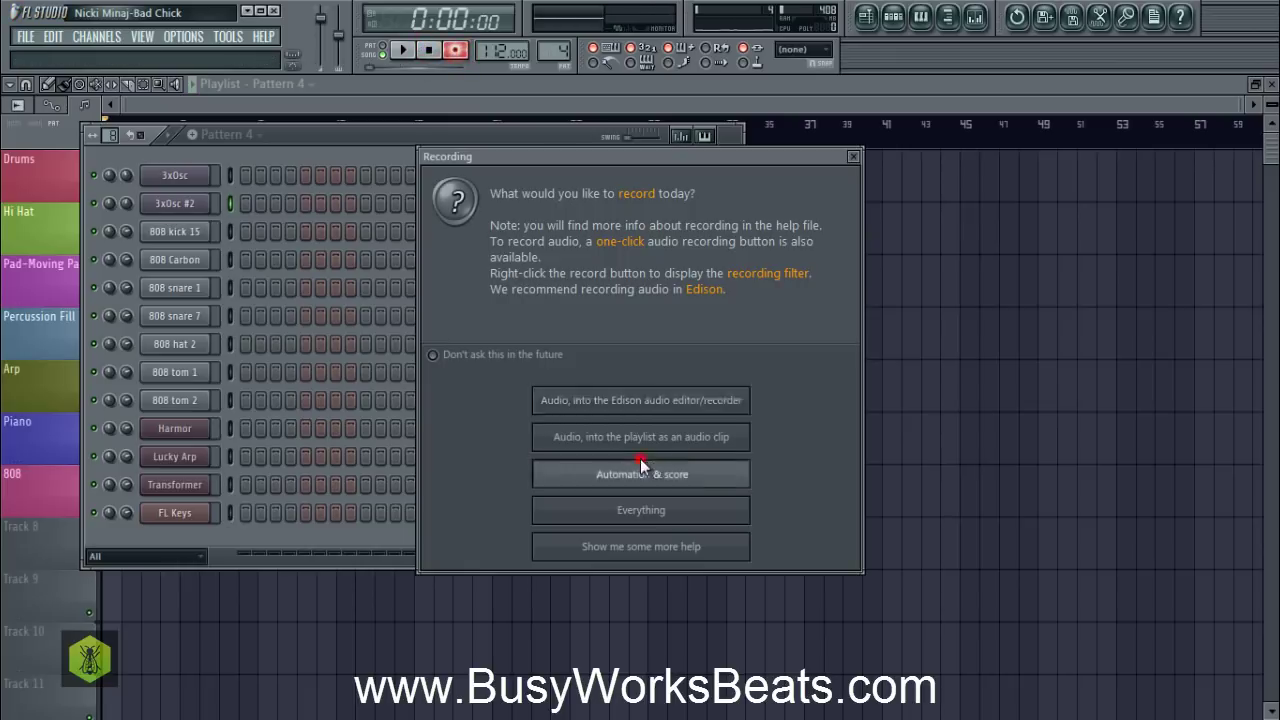
{"action": "left_click", "coordinate": [640, 462]}
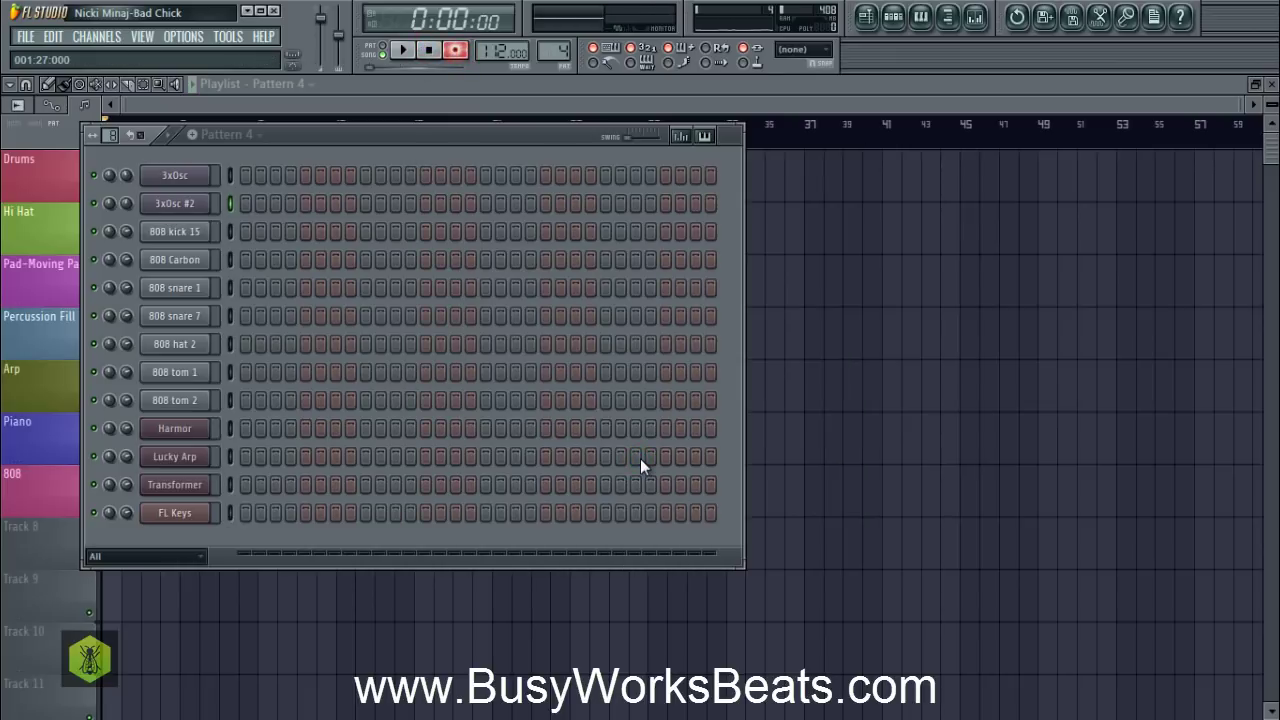
{"action": "key", "text": "c"}
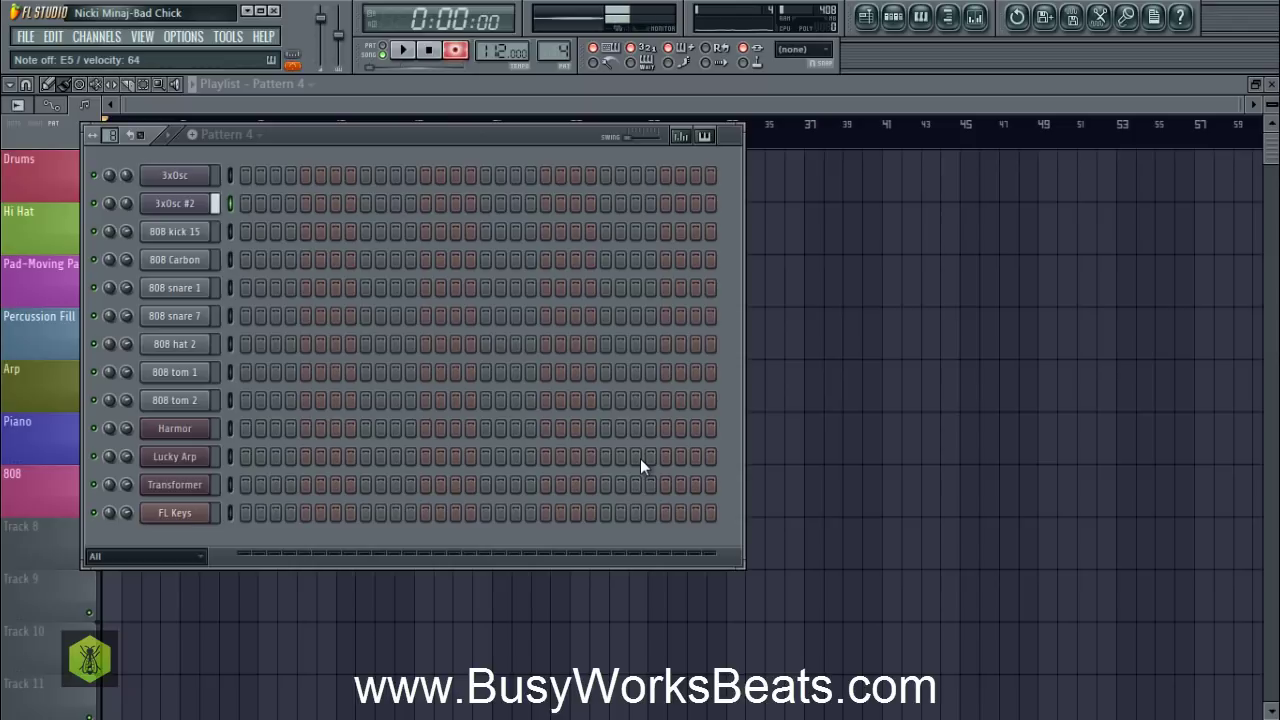
{"action": "key", "text": "space"}
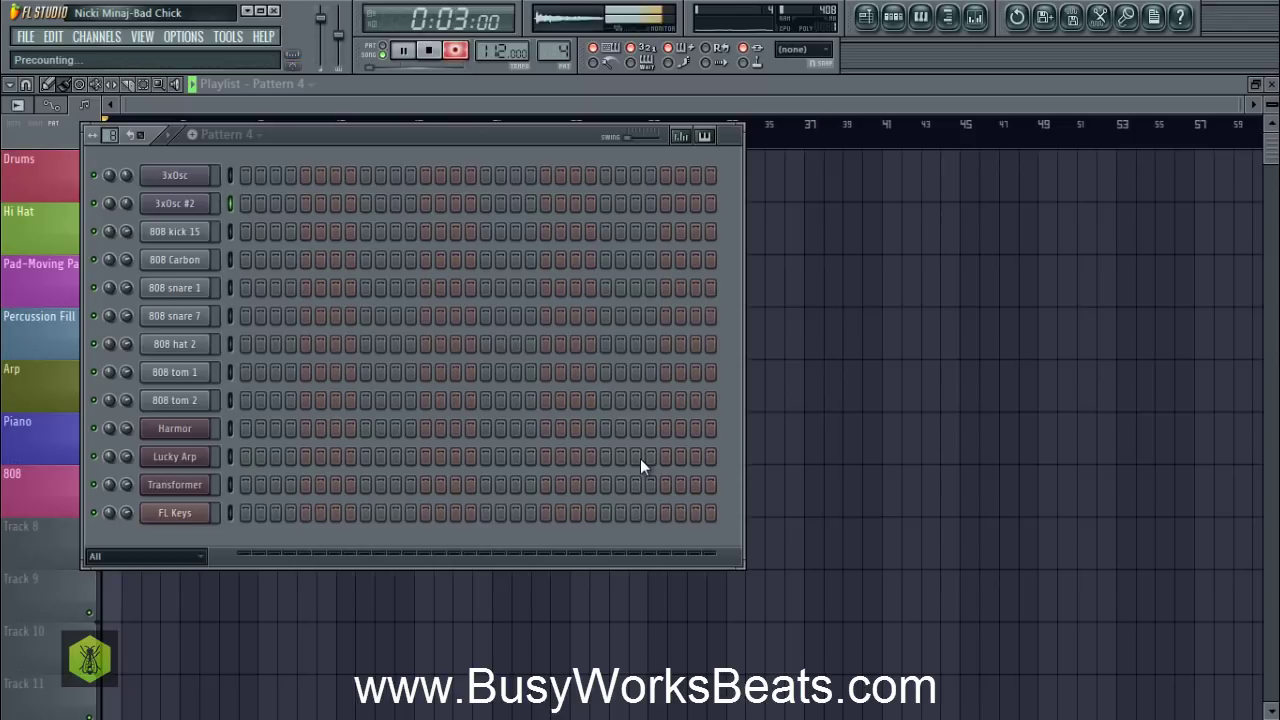
{"action": "key", "text": "space"}
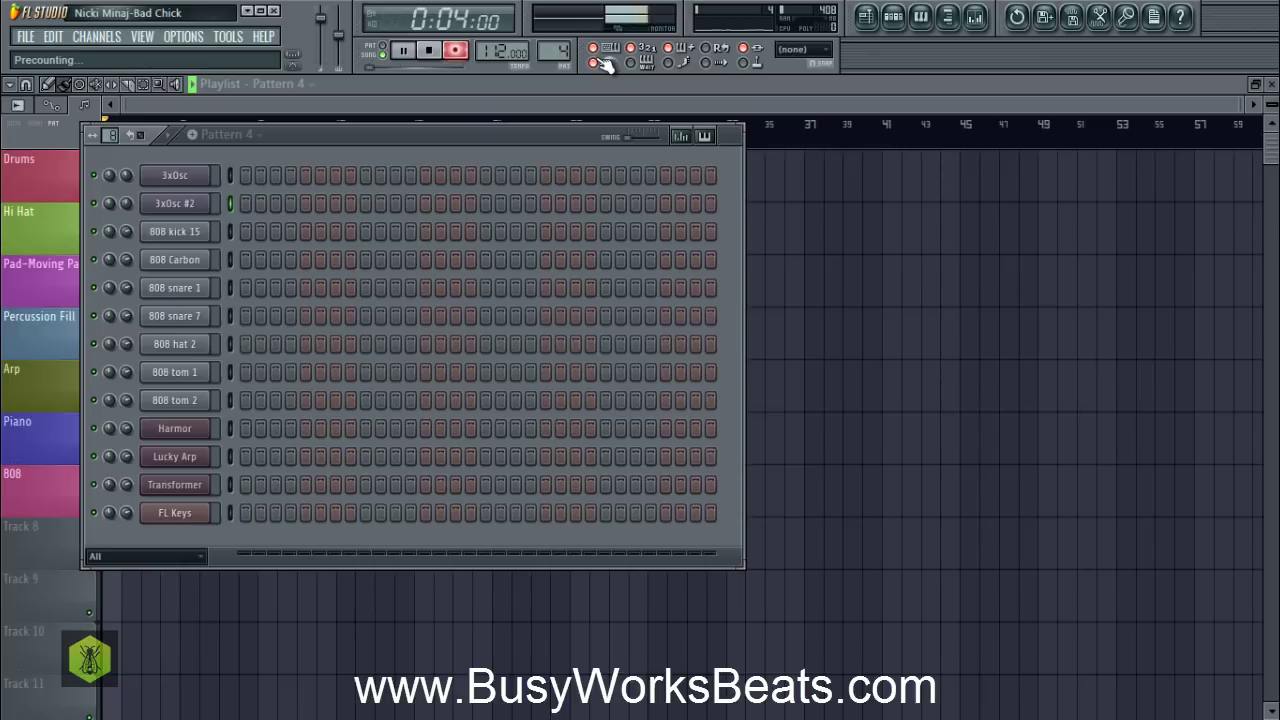
Record a melody on 3xOsc #2 into Pattern 4 with notes such as E5, C5, B4 and F5, and disarm recording.
{"action": "key", "text": "c"}
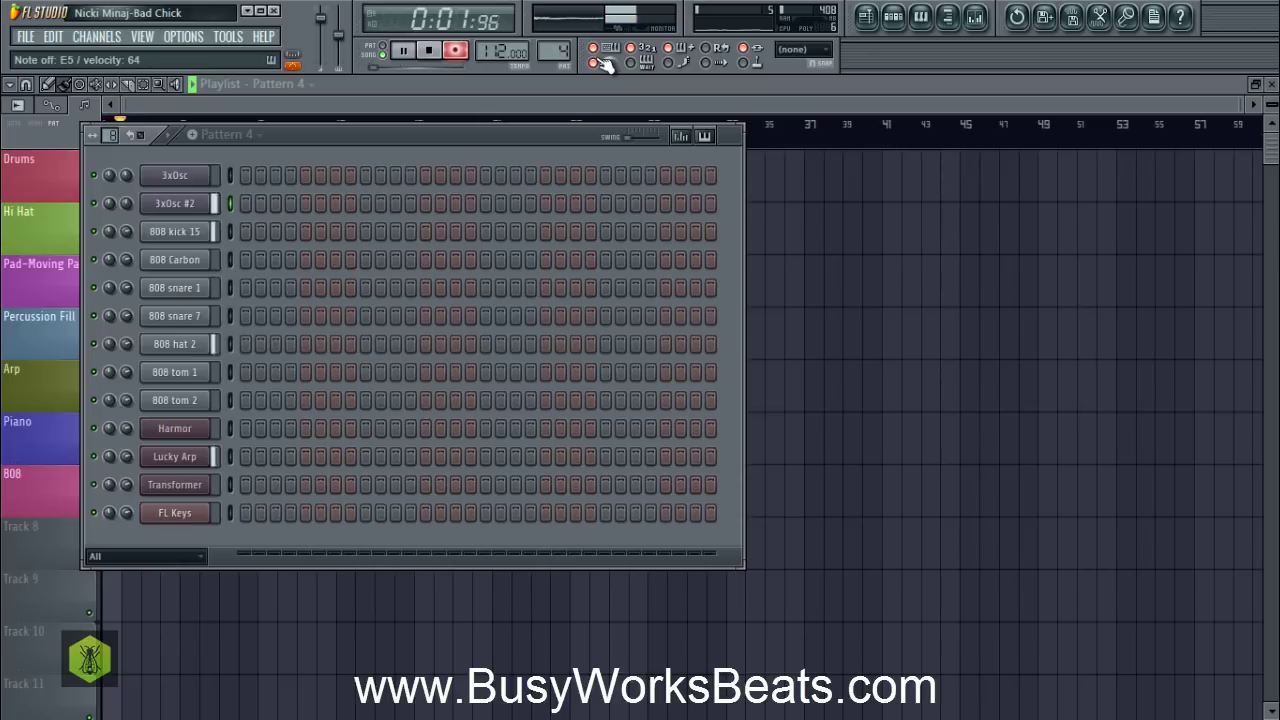
{"action": "key", "text": "z"}
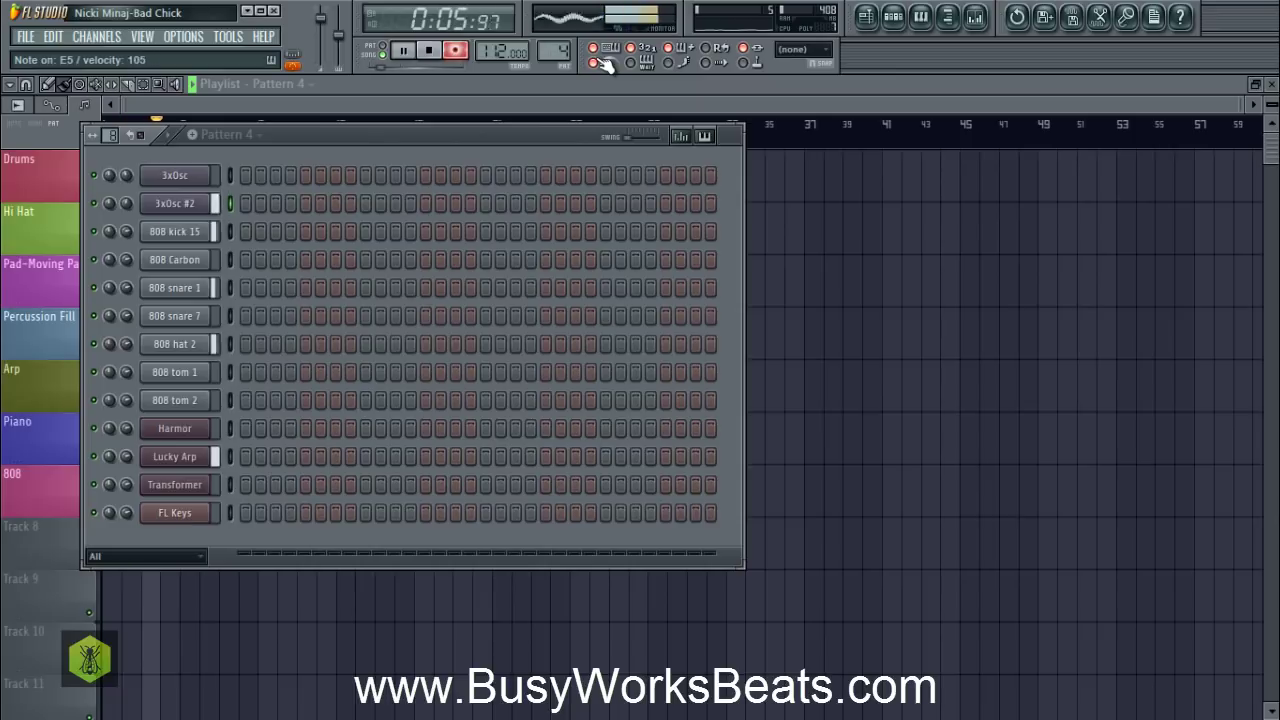
{"action": "key", "text": "x"}
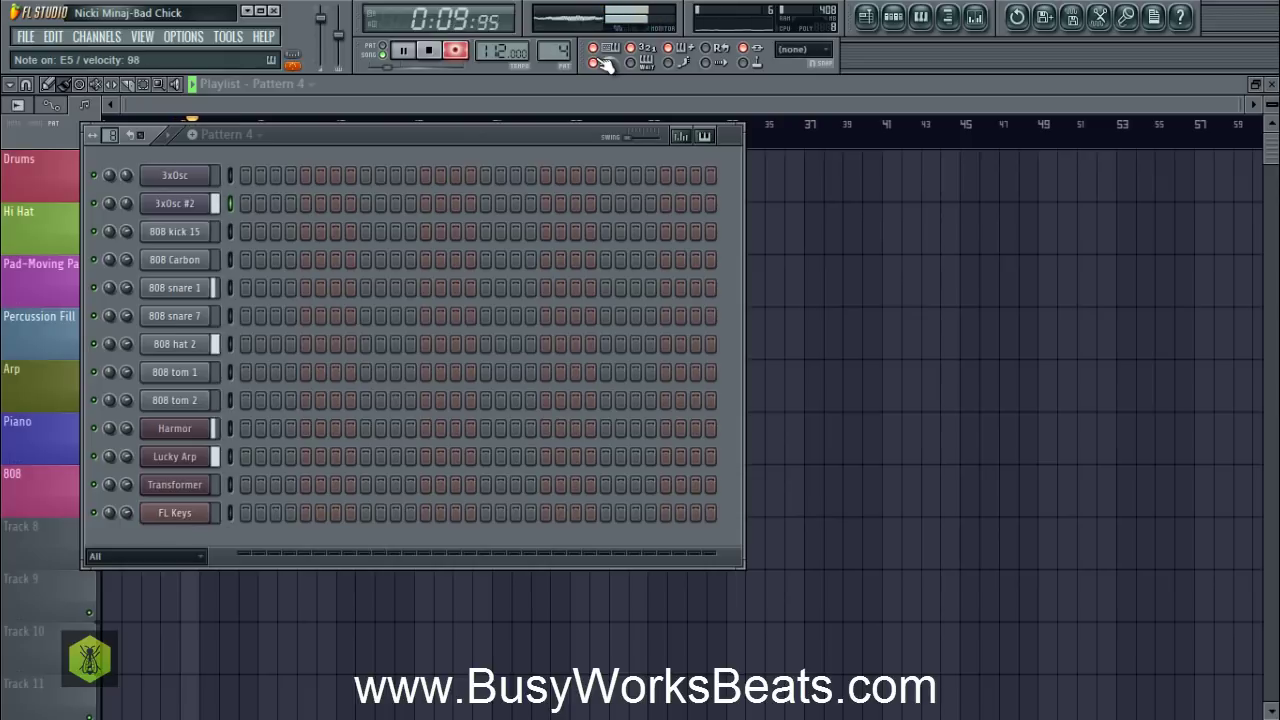
{"action": "key", "text": "z"}
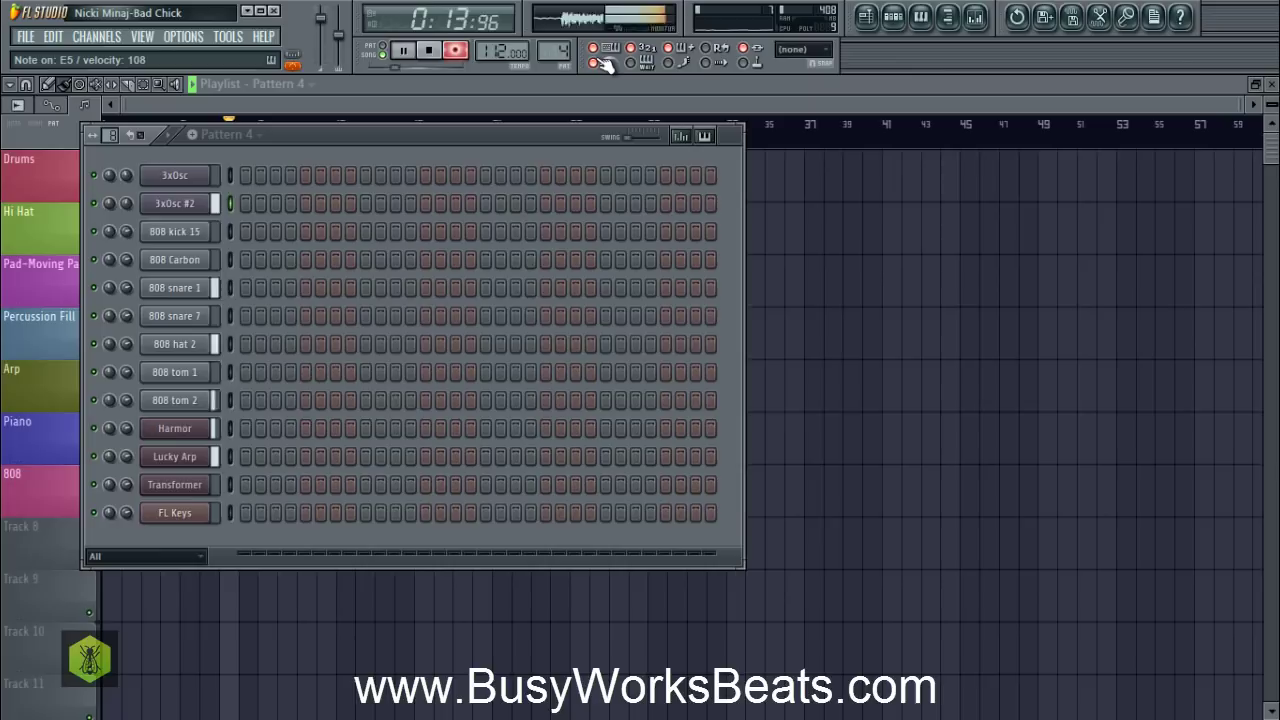
{"action": "key", "text": "v"}
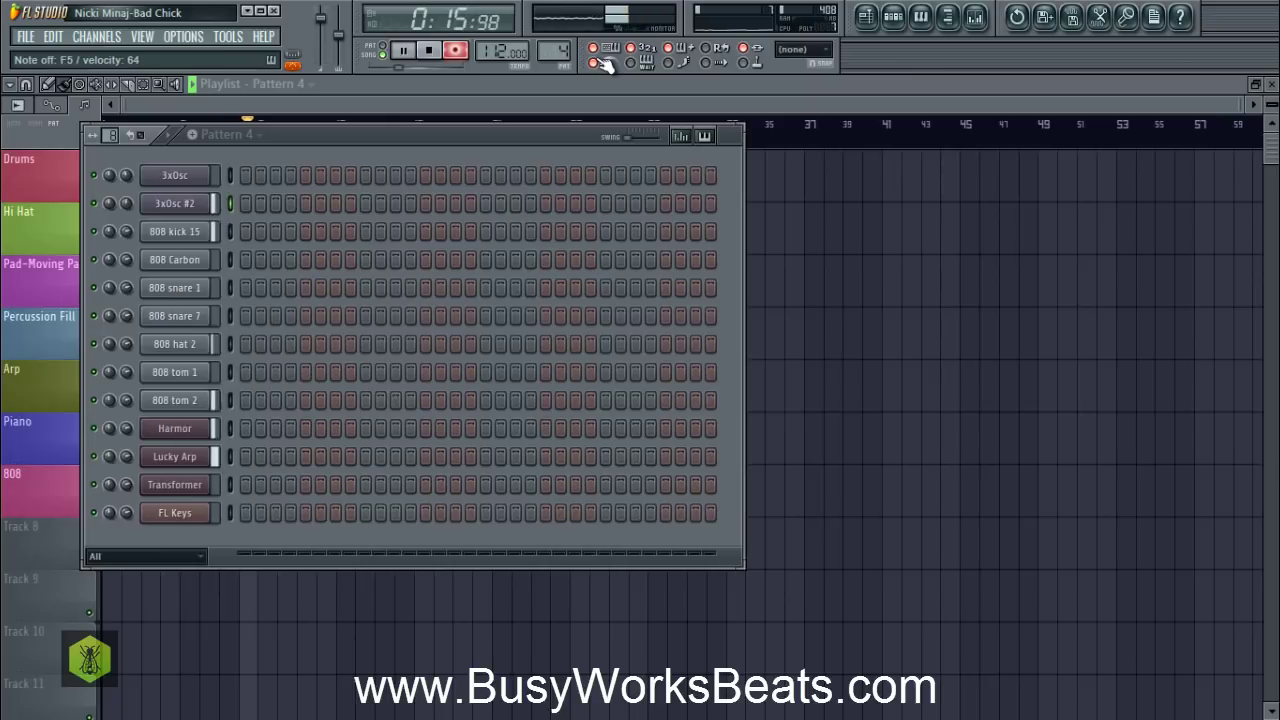
{"action": "key", "text": "space"}
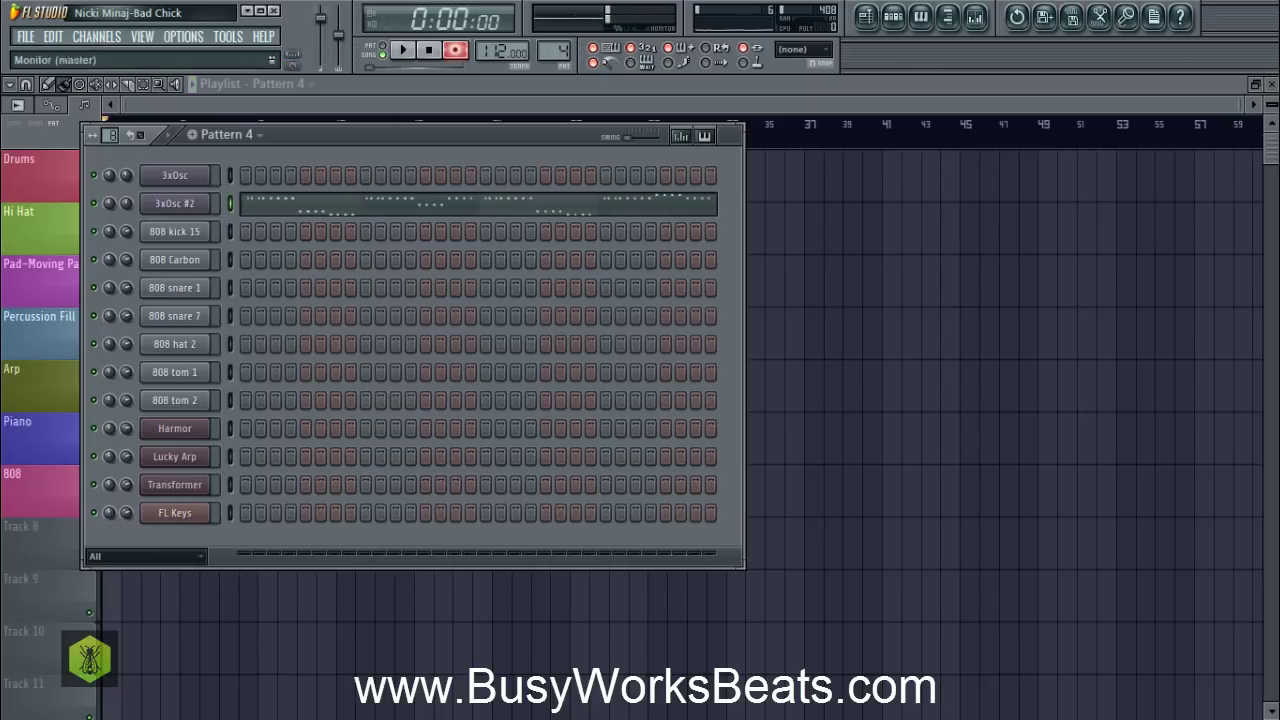
{"action": "left_click", "coordinate": [452, 50]}
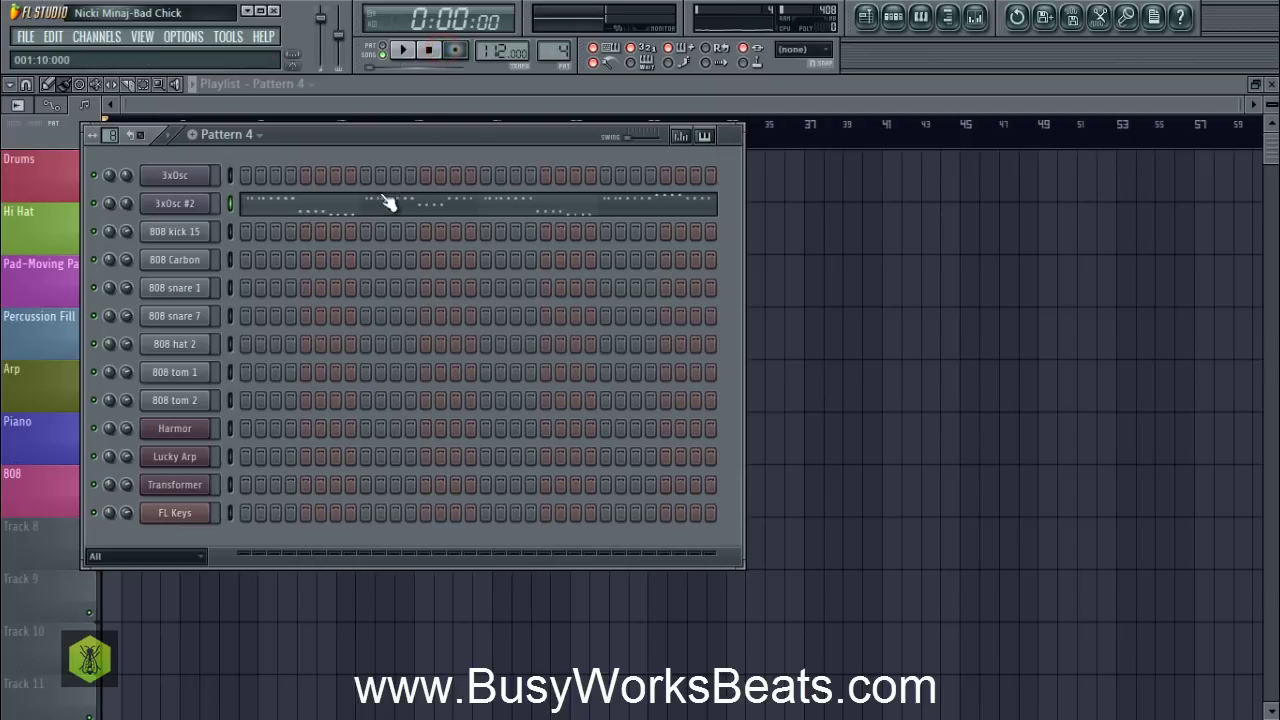
Open the recorded 3xOsc #2 melody in the piano roll, quantize its notes and save the project.
{"action": "left_click", "coordinate": [383, 200]}
{"action": "key", "text": "ctrl+a"}
{"action": "key", "text": "space"}
{"action": "key", "text": "space"}
{"action": "left_click_drag", "start_coordinate": [149, 106], "coordinate": [300, 150]}
{"action": "left_click_drag", "start_coordinate": [106, 309], "coordinate": [111, 316]}
{"action": "key", "text": "space"}
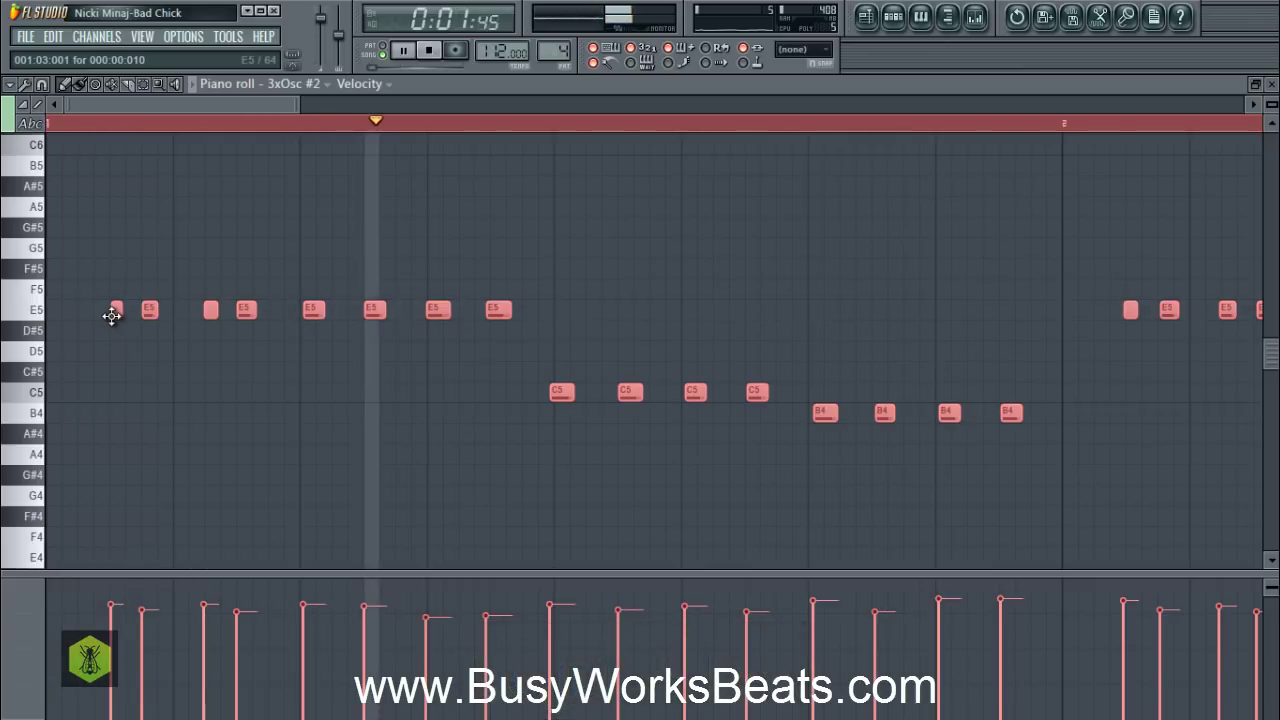
{"action": "key", "text": "alt+q"}
{"action": "key", "text": "Return"}
{"action": "key", "text": "space"}
{"action": "key", "text": "space"}
{"action": "key", "text": "ctrl+s"}
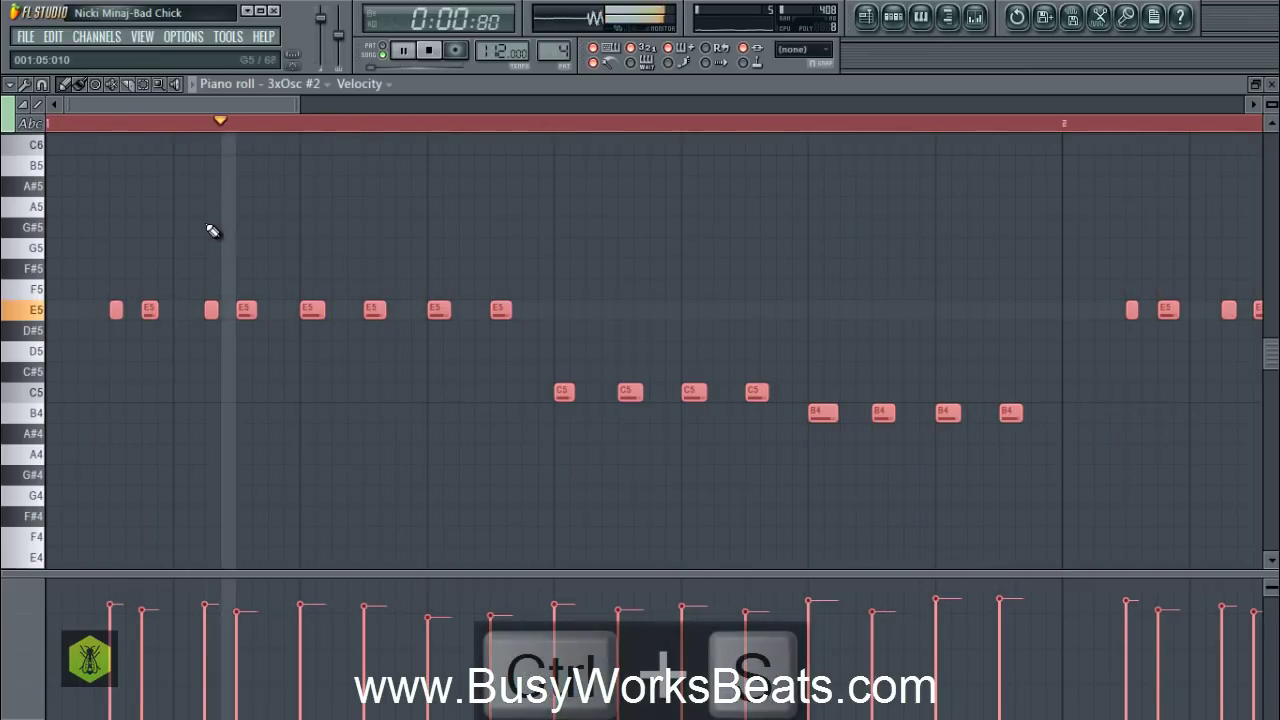
Undo the last shift of the melody notes, quantize them again and save the project.
{"action": "key", "text": "space"}
{"action": "key", "text": "space"}
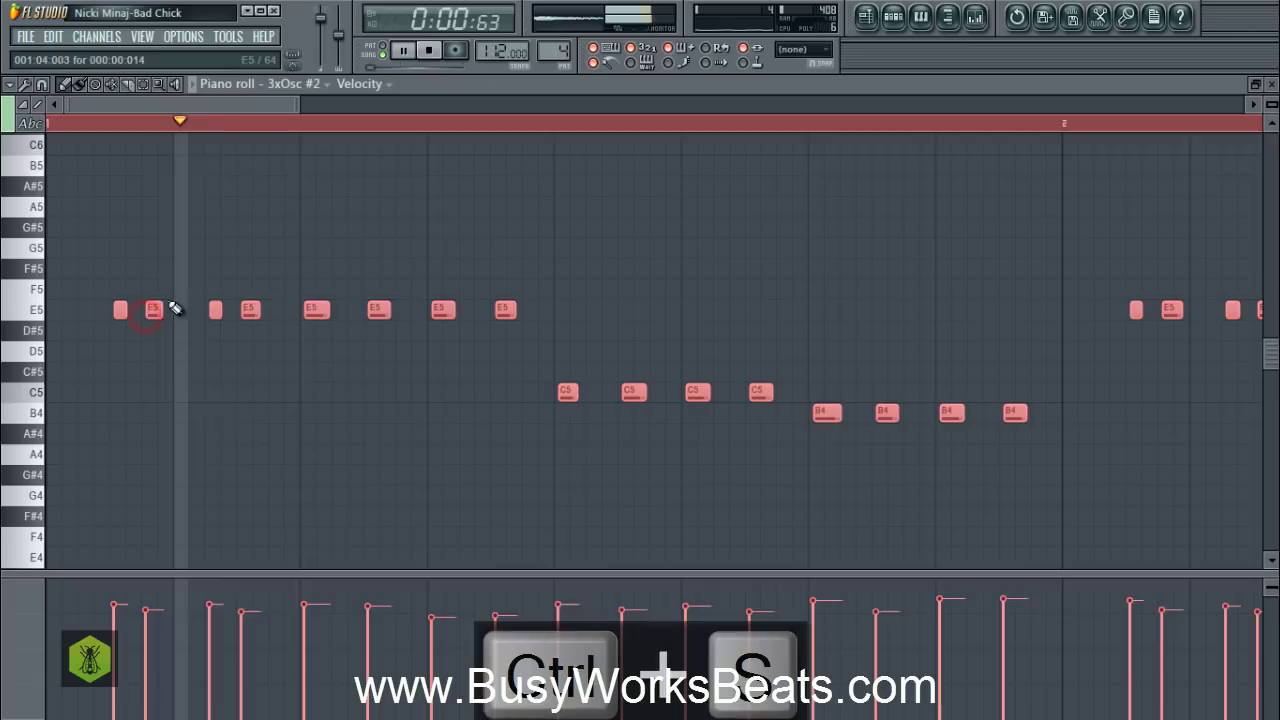
{"action": "key", "text": "ctrl+z"}
{"action": "key", "text": "alt+q"}
{"action": "key", "text": "Return"}
{"action": "key", "text": "space"}
{"action": "key", "text": "space"}
{"action": "key", "text": "ctrl+s"}
{"action": "key", "text": "space"}
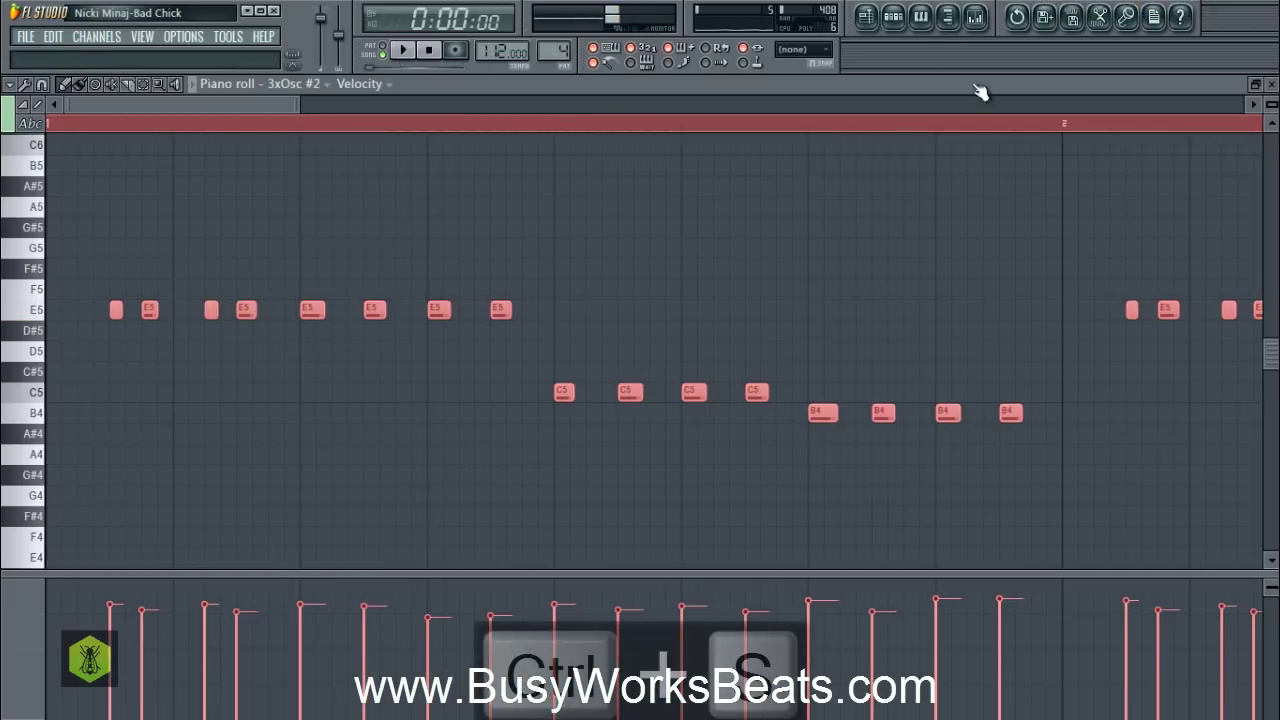
Open the function settings of the 3xOsc #2 channel and play the song with the metronome turned off.
{"action": "left_click", "coordinate": [1271, 85]}
{"action": "left_click", "coordinate": [175, 203]}
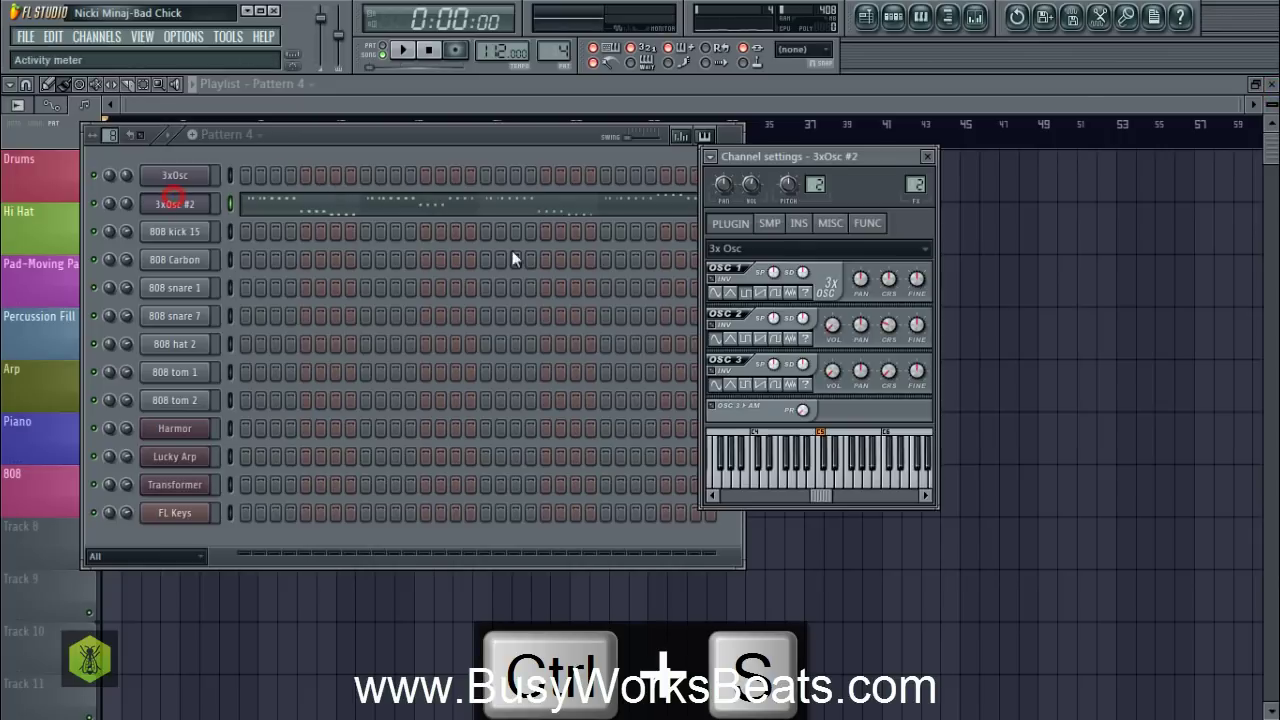
{"action": "left_click", "coordinate": [867, 222]}
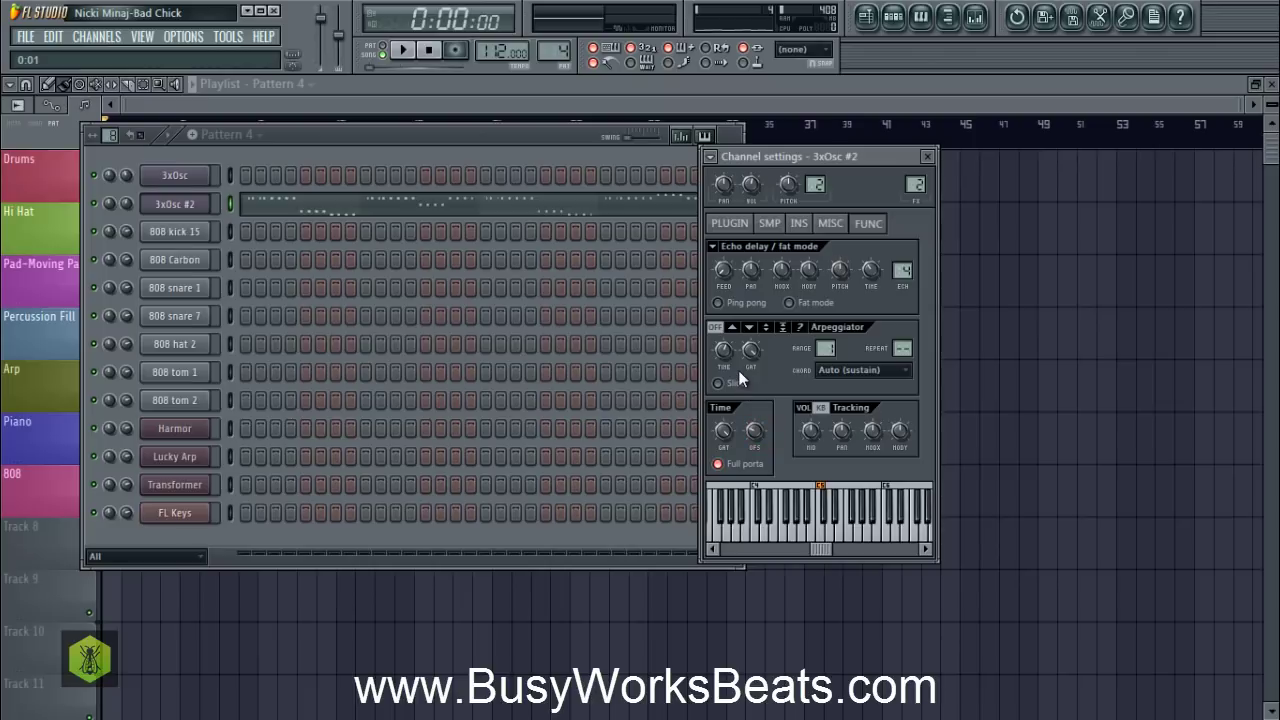
{"action": "key", "text": "space"}
{"action": "left_click", "coordinate": [591, 62]}
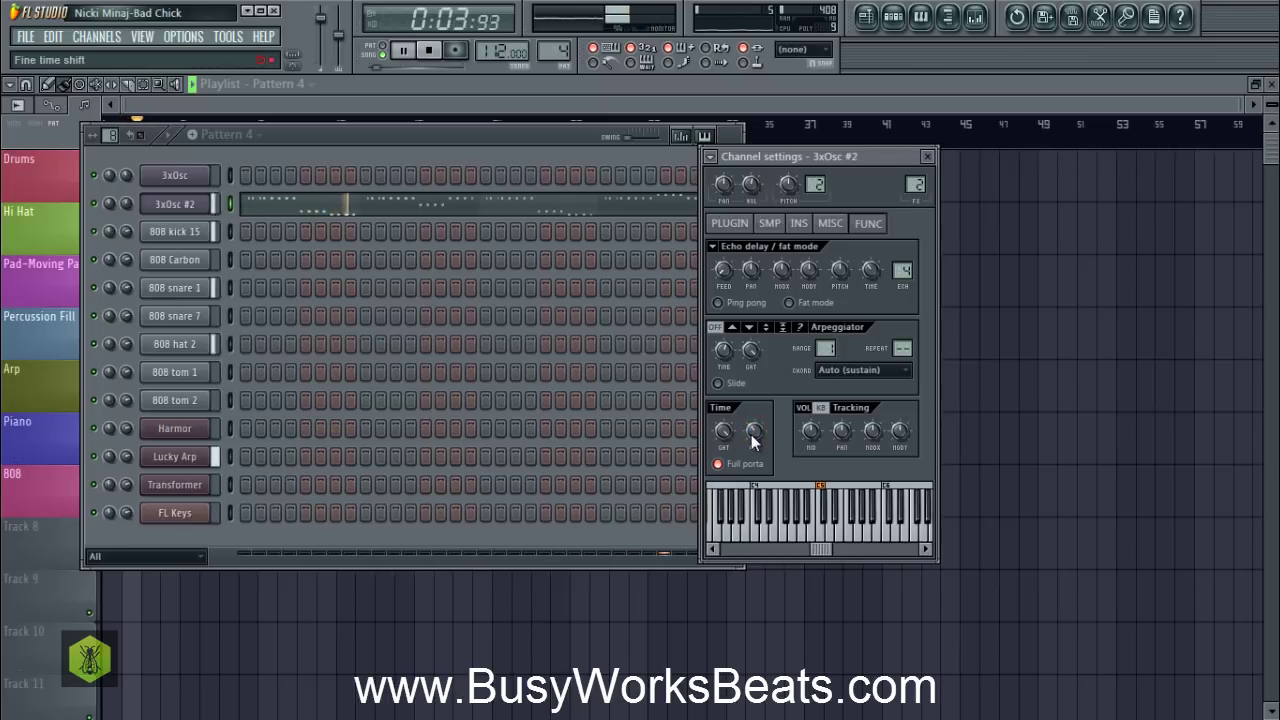
{"action": "key", "text": "space"}
Add Fruity Reeverb 2 to the first effect slot of mixer Insert 2 and adjust its wet level against the playing song.
{"action": "left_click", "coordinate": [974, 17]}
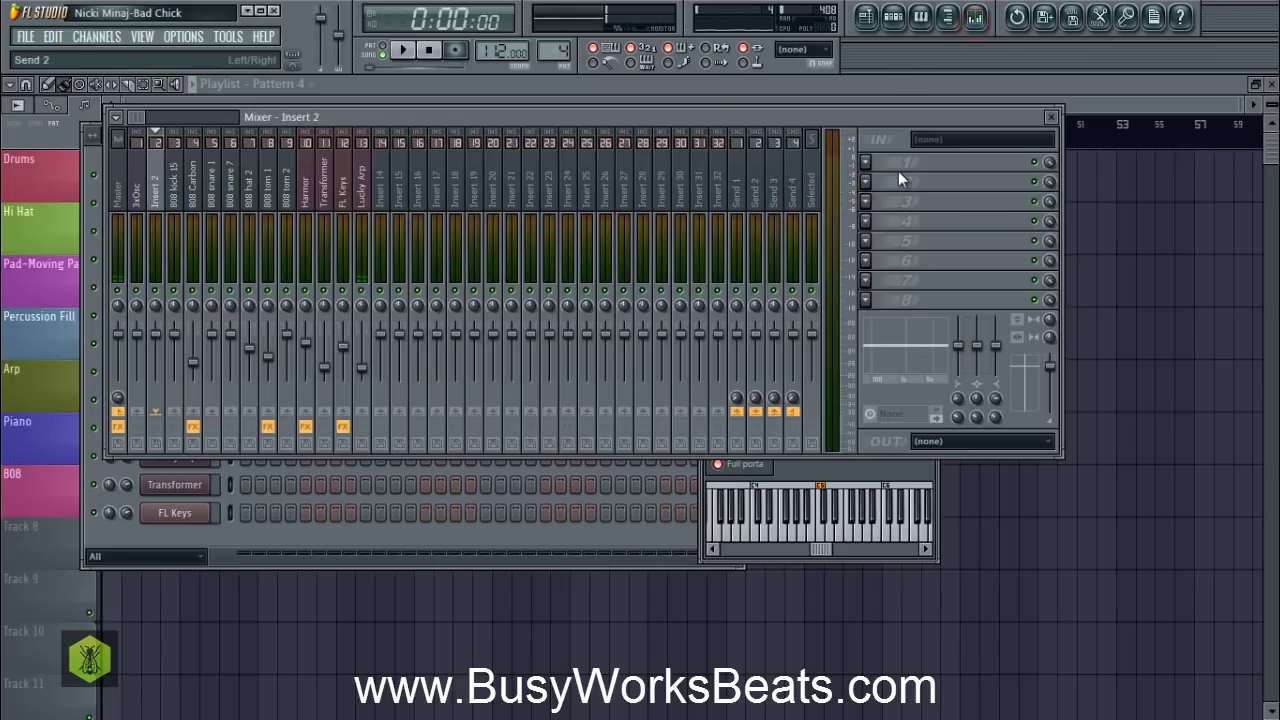
{"action": "left_click", "coordinate": [872, 160]}
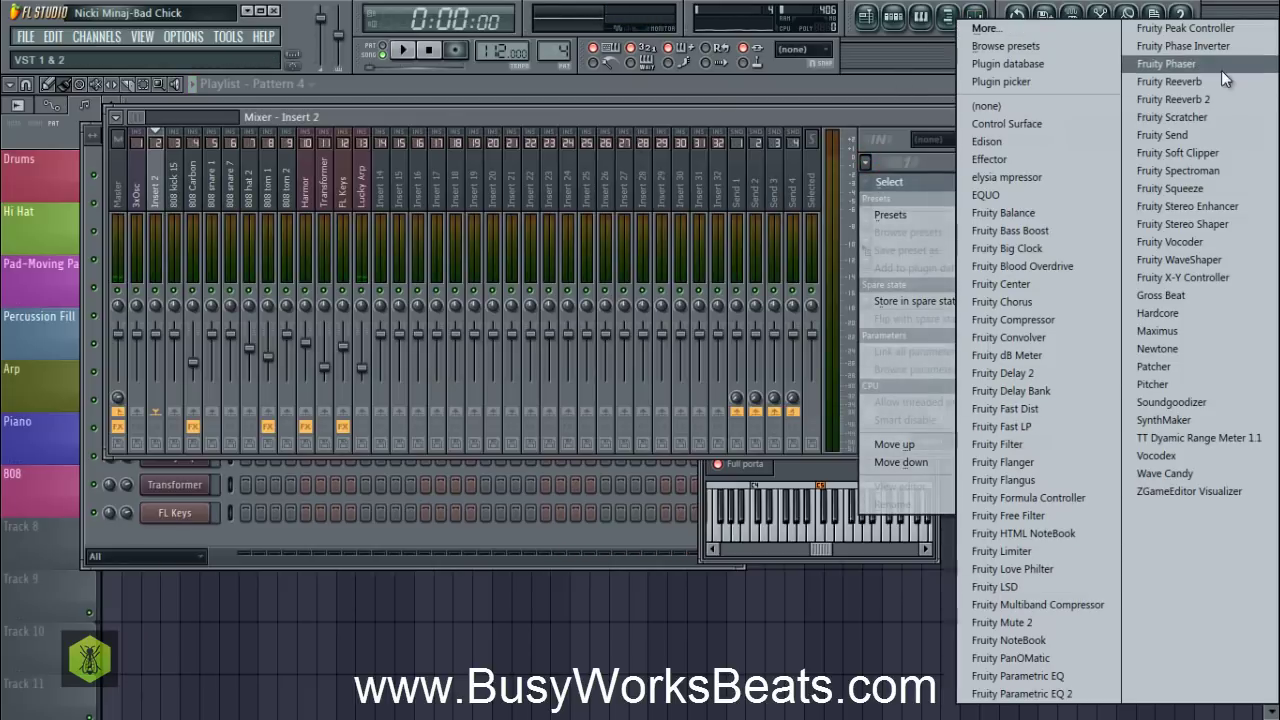
{"action": "left_click", "coordinate": [1205, 100]}
{"action": "left_click_drag", "start_coordinate": [448, 534], "coordinate": [447, 536]}
{"action": "left_click_drag", "start_coordinate": [428, 581], "coordinate": [470, 165]}
{"action": "key", "text": "space"}
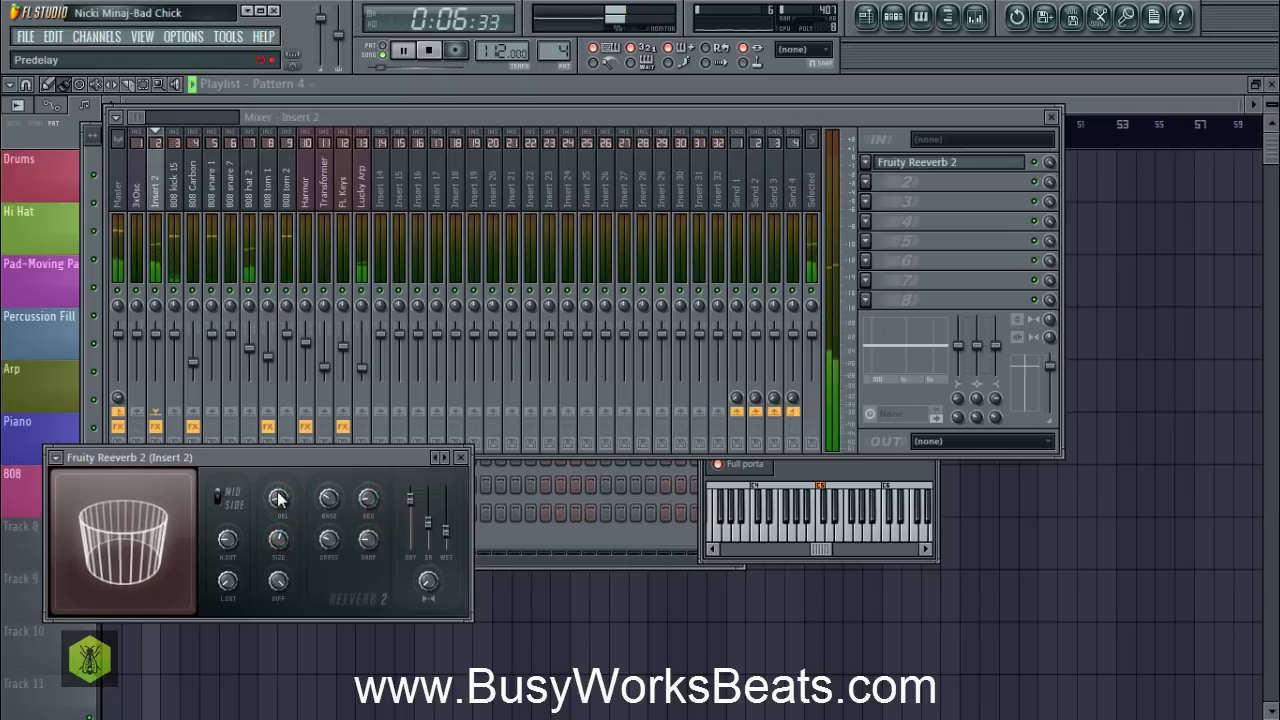
{"action": "left_click", "coordinate": [460, 457]}
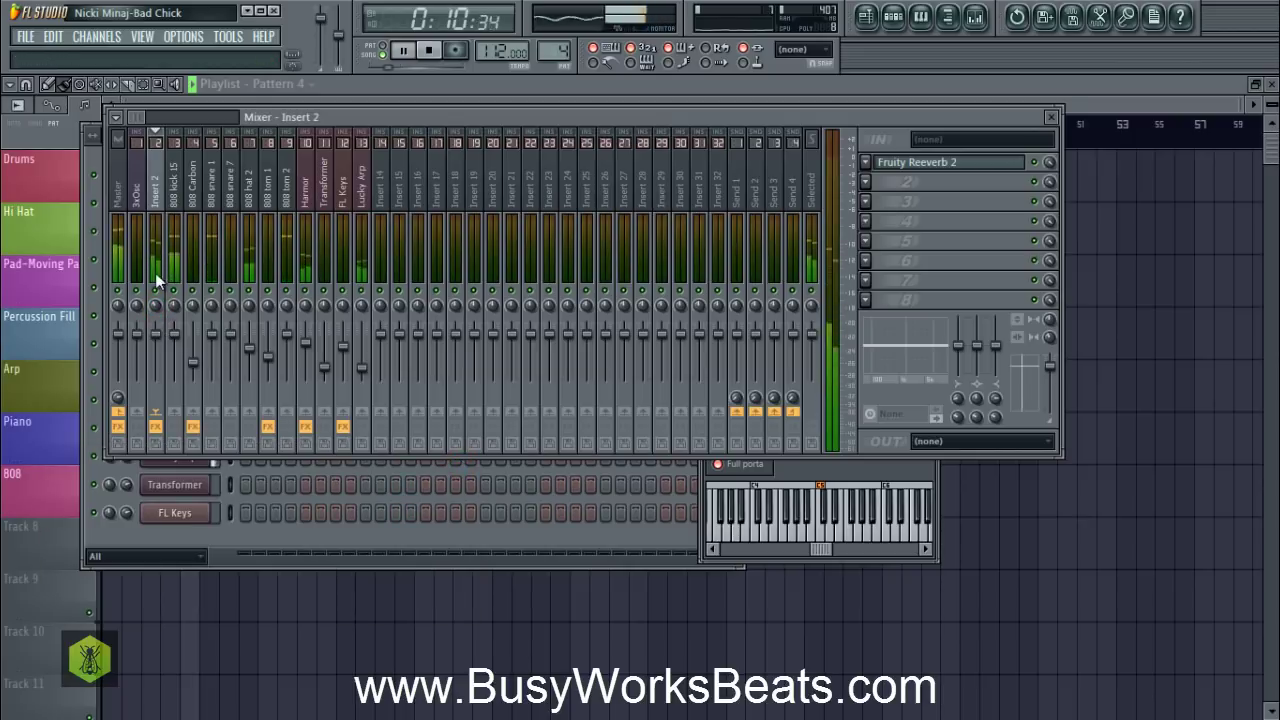
Move the Pattern 4 clip at bar 1 from the Pad-Moving Pad track to the Percussion Fill track and save the project.
{"action": "left_click", "coordinate": [237, 607]}
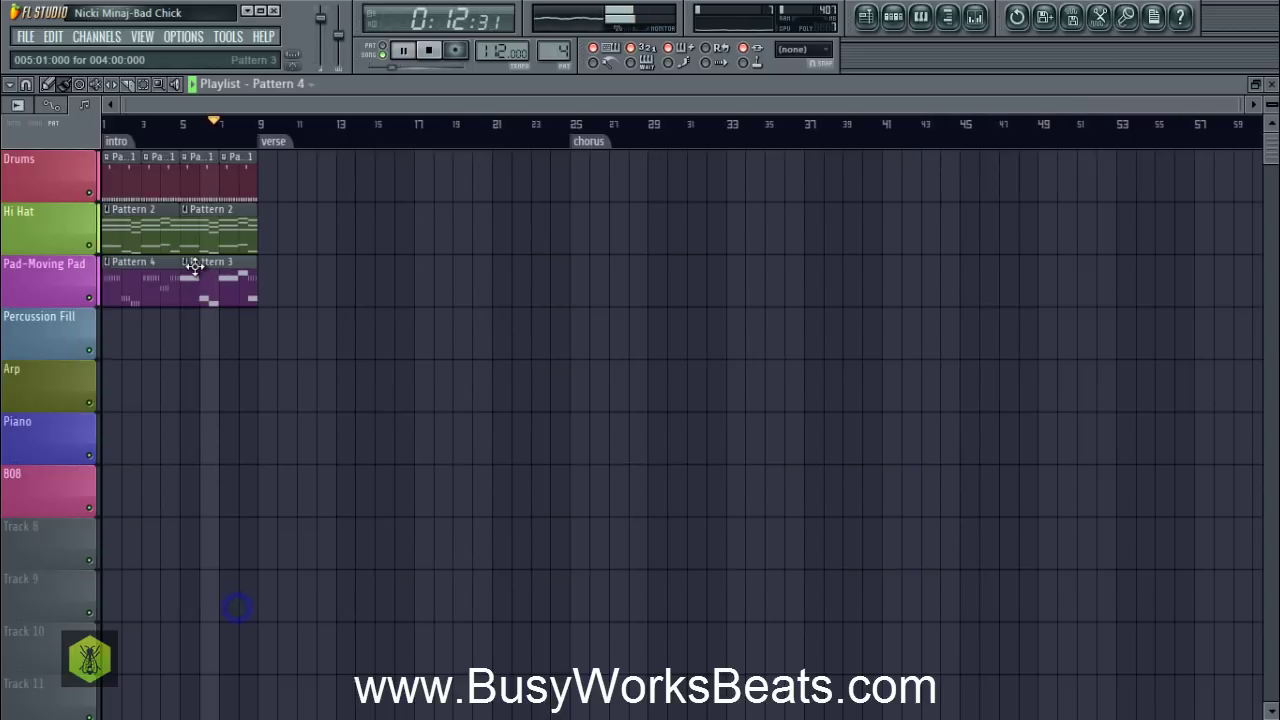
{"action": "left_click_drag", "start_coordinate": [128, 282], "coordinate": [131, 363]}
{"action": "key", "text": "ctrl+s"}
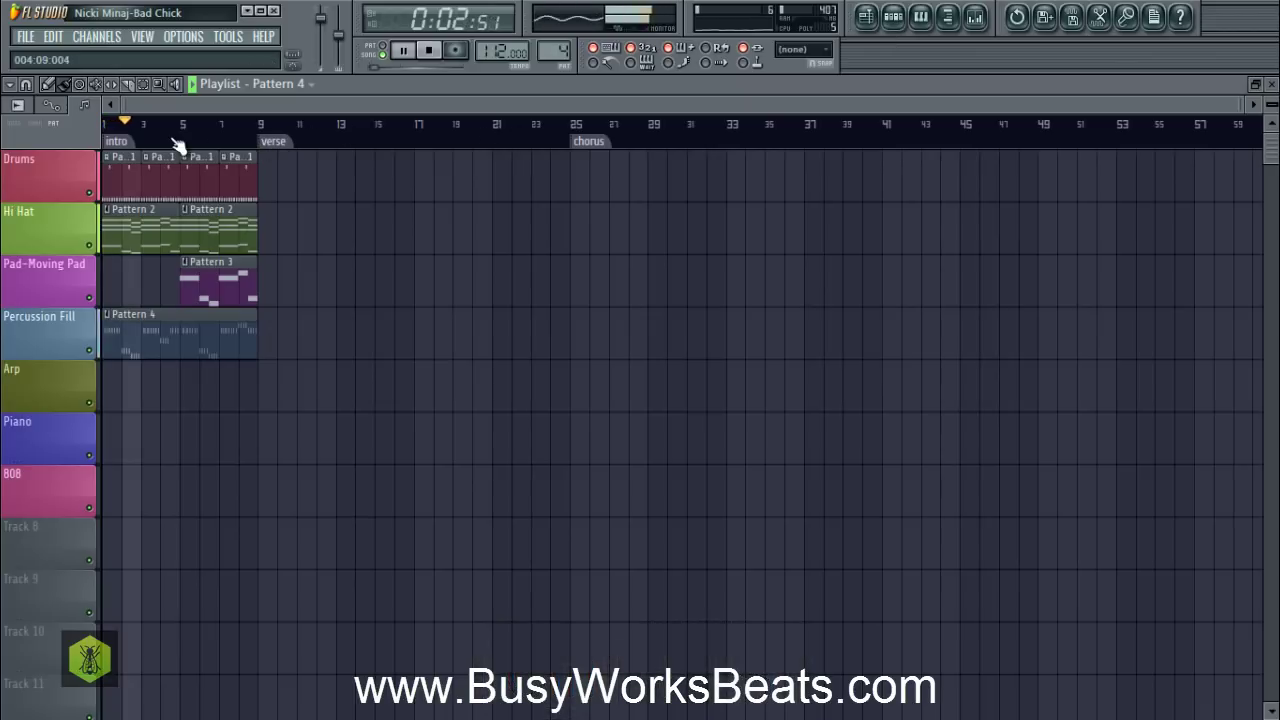
Select the intro from bar 1 to bar 9 on the playlist timeline, check the Pattern 4 channels and save the project.
{"action": "right_click", "coordinate": [110, 144]}
{"action": "left_click", "coordinate": [120, 135]}
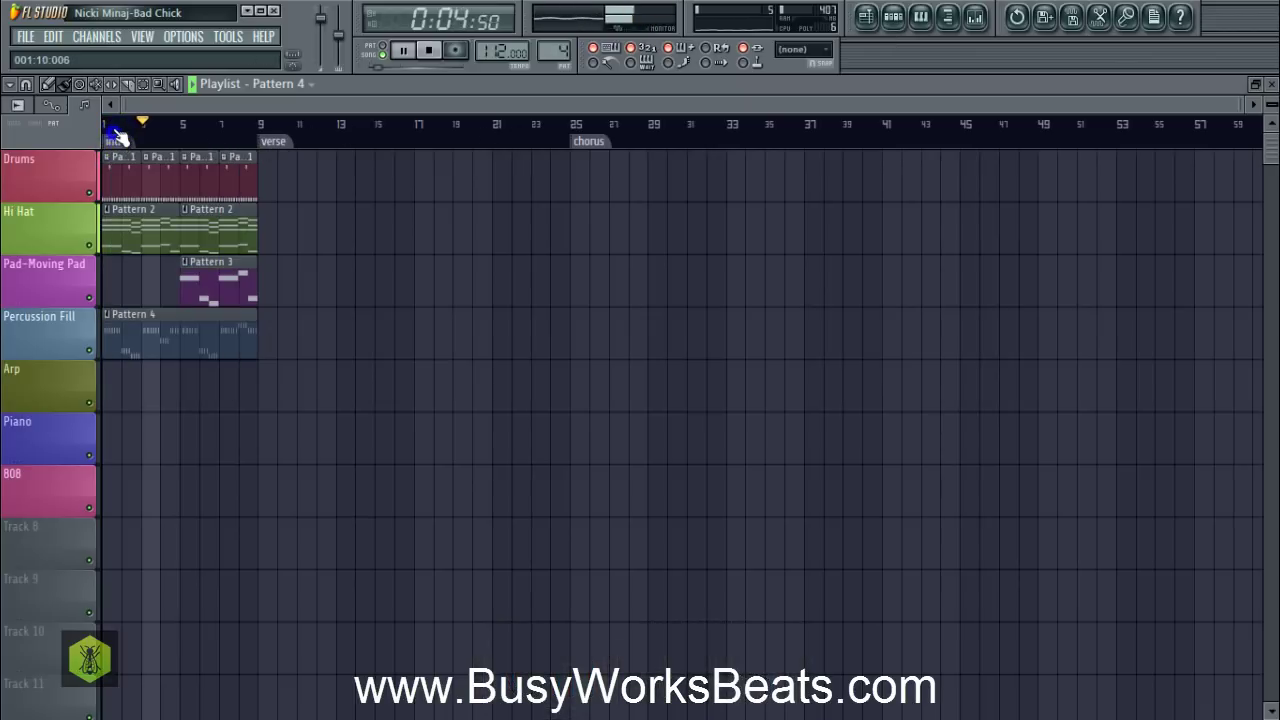
{"action": "double_click", "coordinate": [110, 128]}
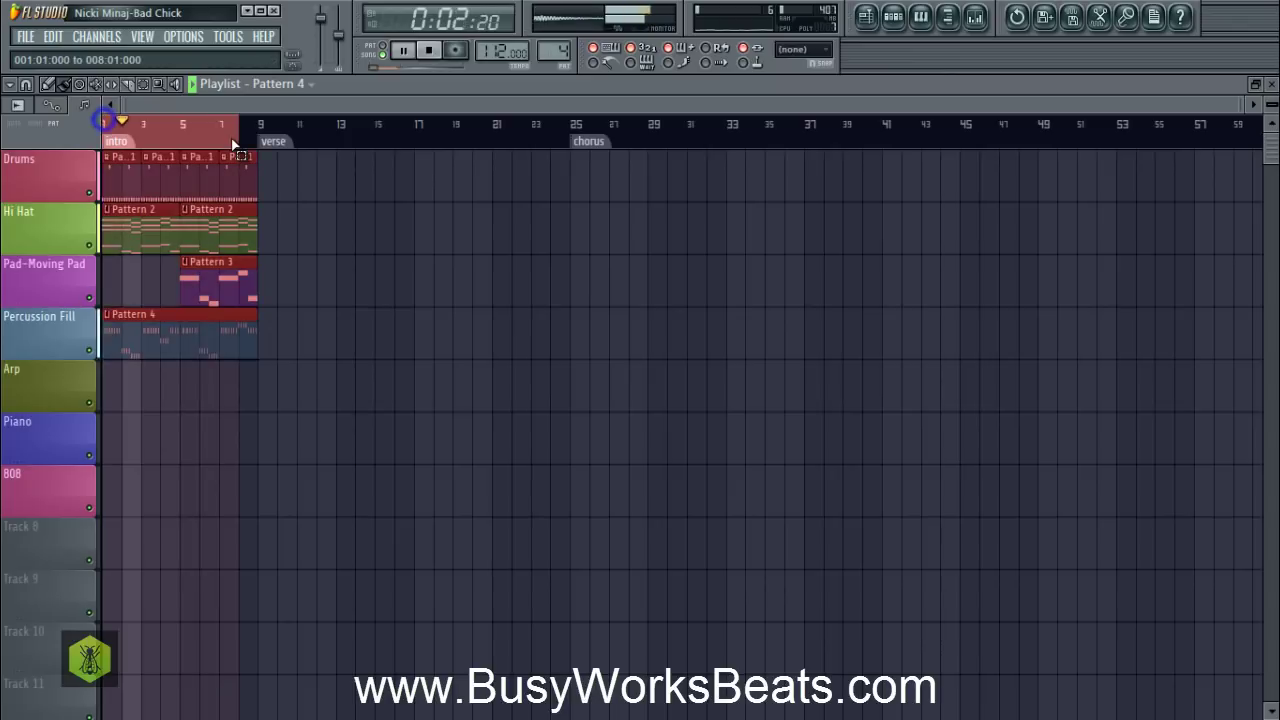
{"action": "key", "text": "ctrl+s"}
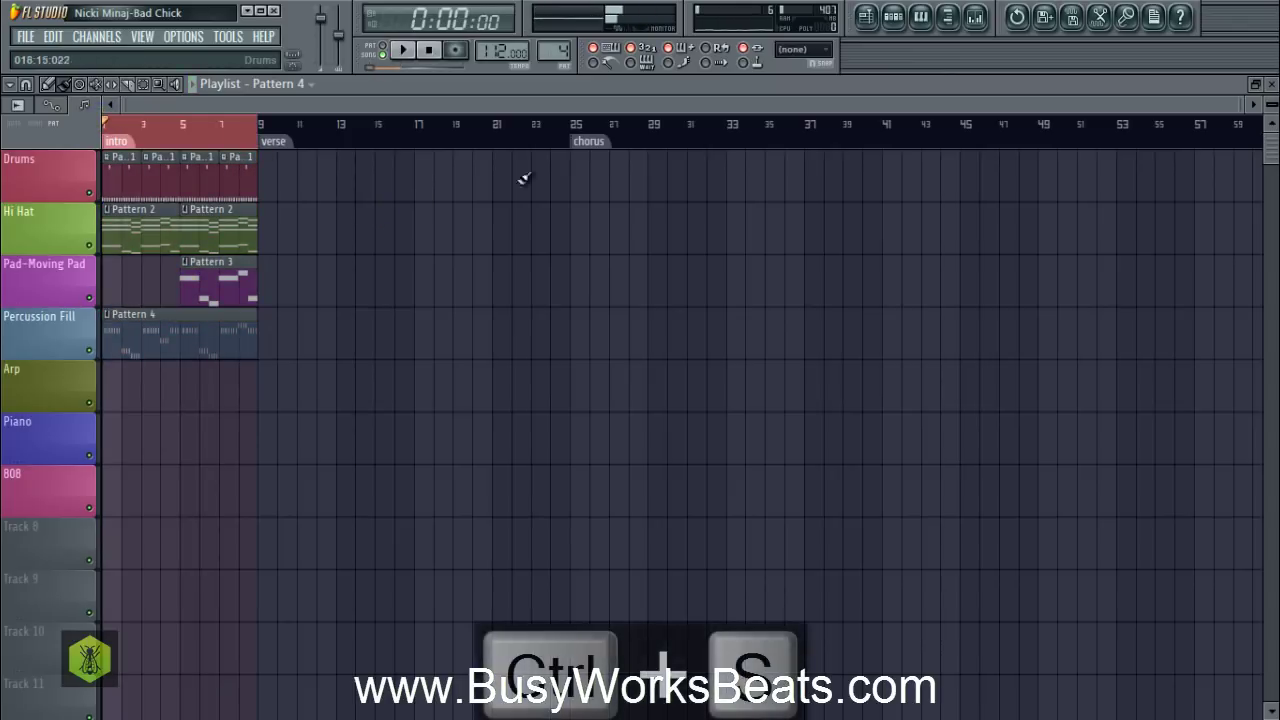
{"action": "left_click", "coordinate": [897, 26]}
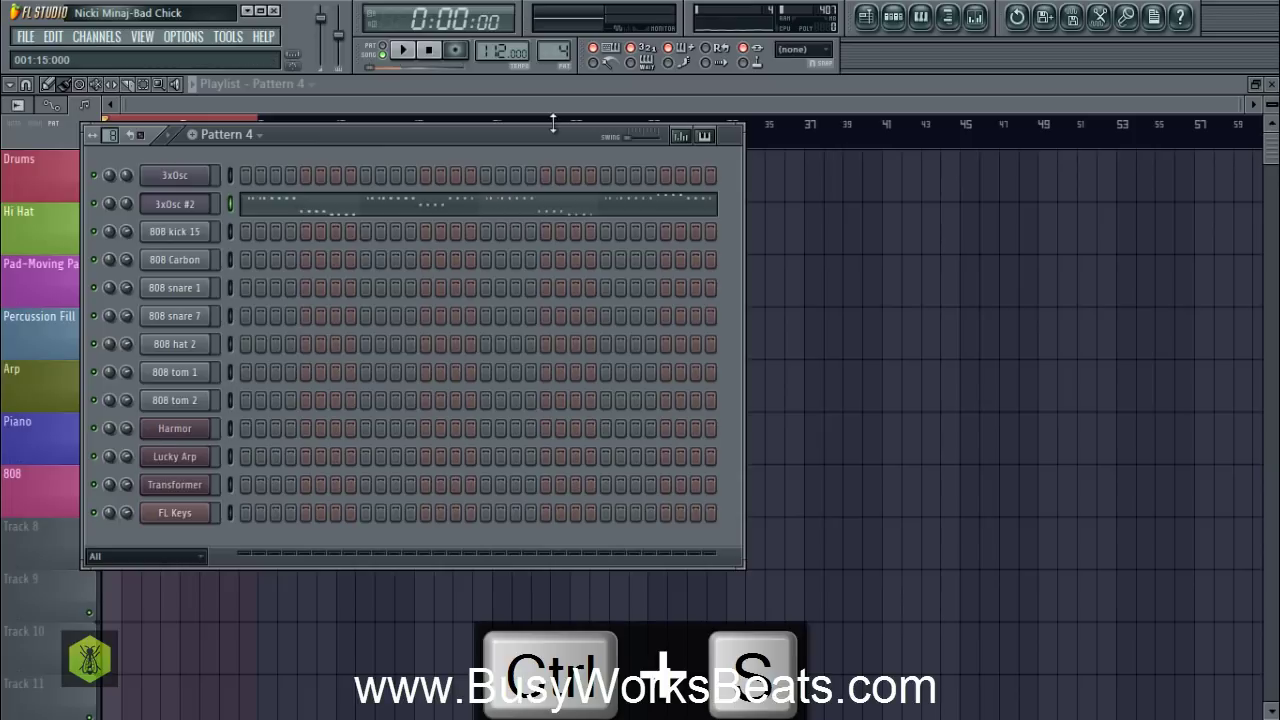
{"action": "left_click", "coordinate": [894, 20]}
{"action": "key", "text": "ctrl+s"}
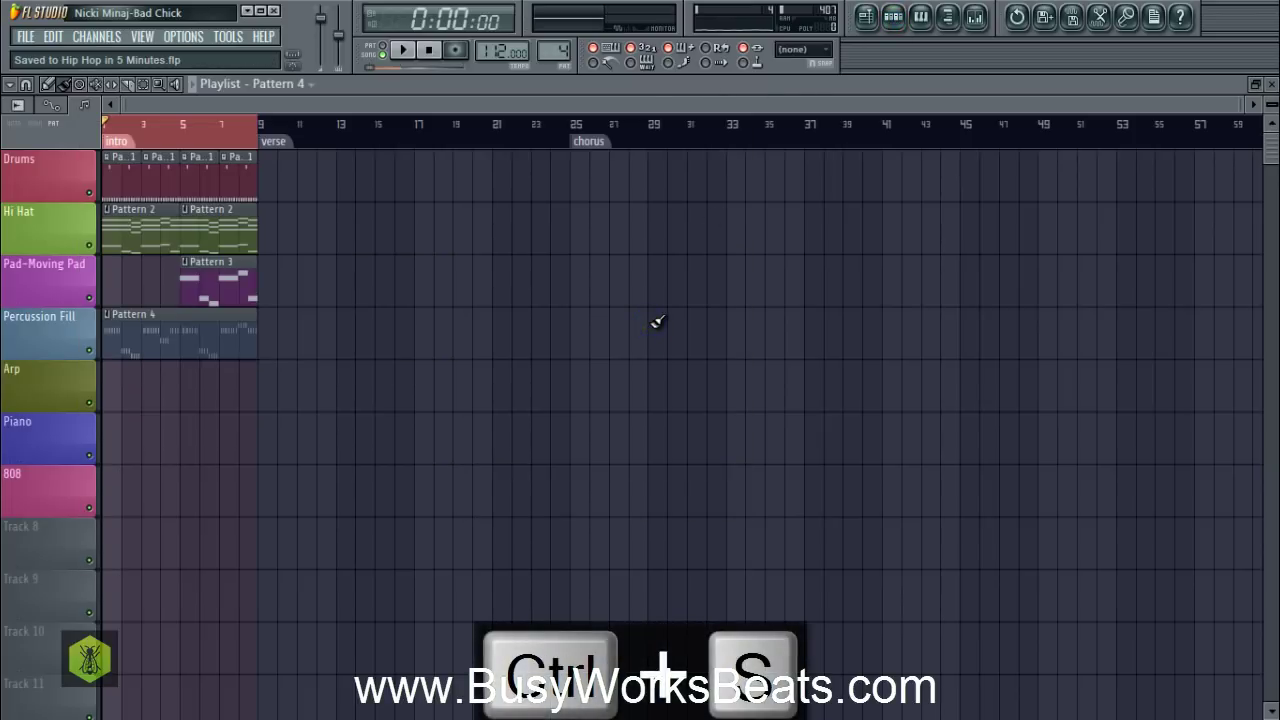